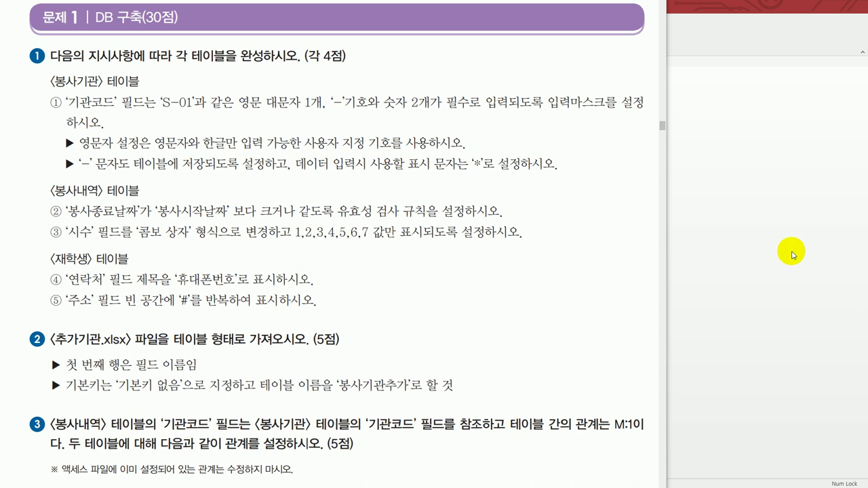
Open the 봉사기관 table in Design view and bring up the exam instructions for its fields.
click(792, 251)
click(50, 89)
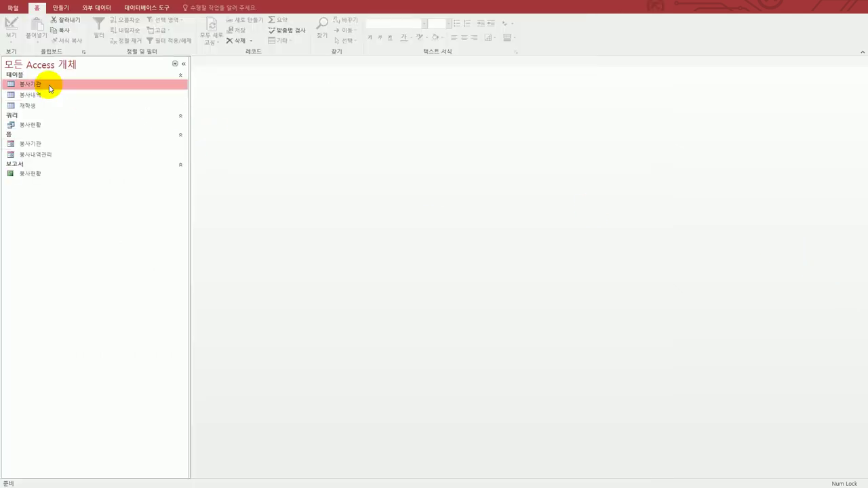
right_click(50, 89)
click(108, 101)
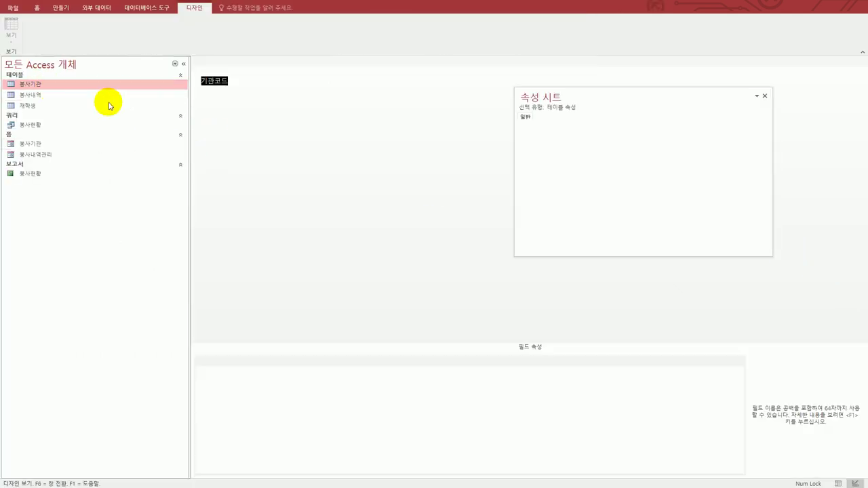
key(alt+Tab)
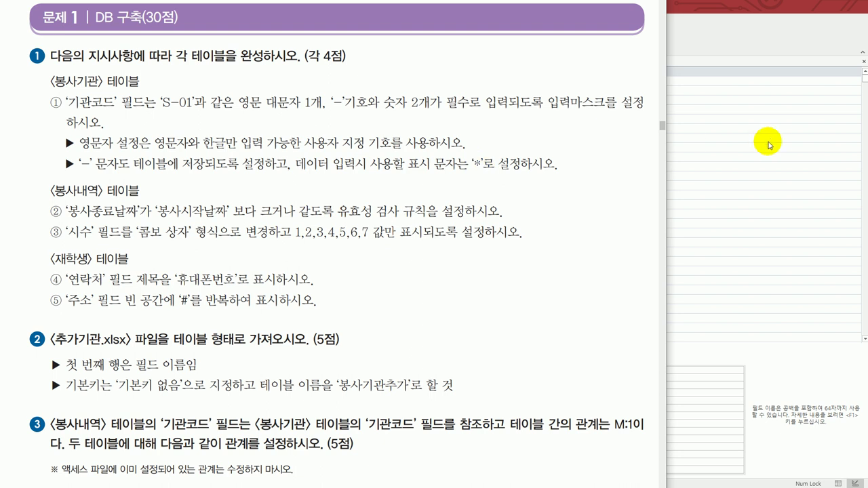
Open the 기관코드 field's input mask in the zoom box and set the box's font size to 18.
click(771, 139)
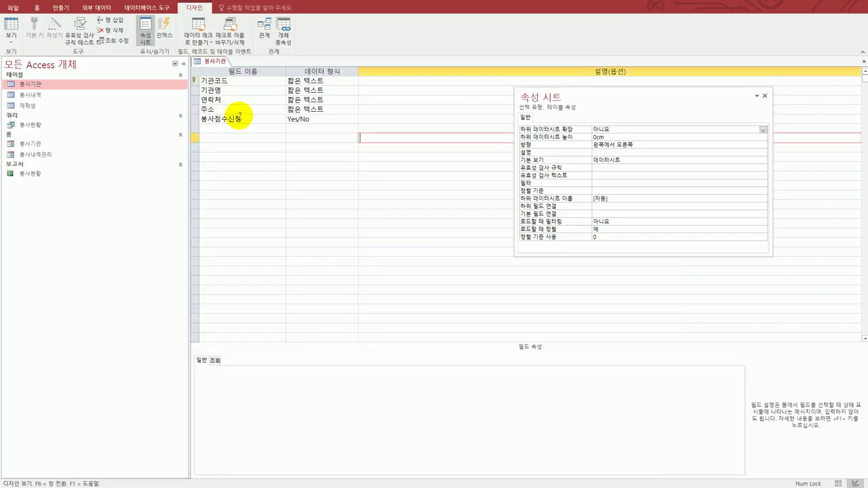
click(234, 91)
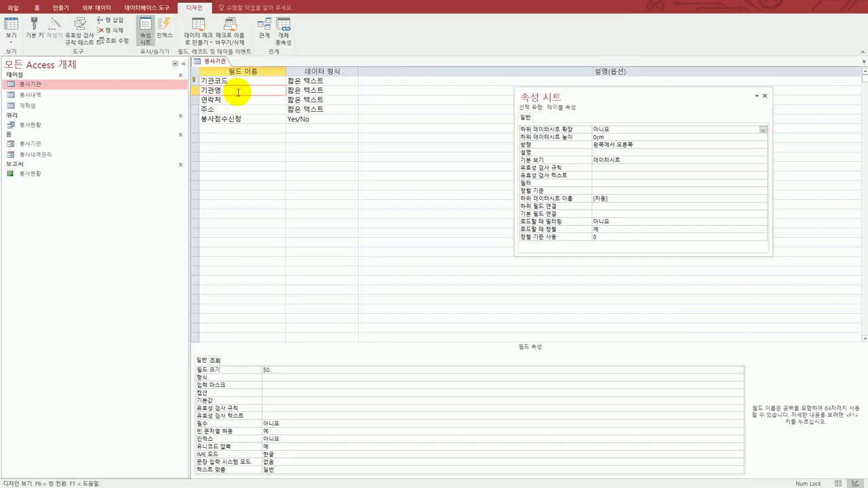
click(242, 80)
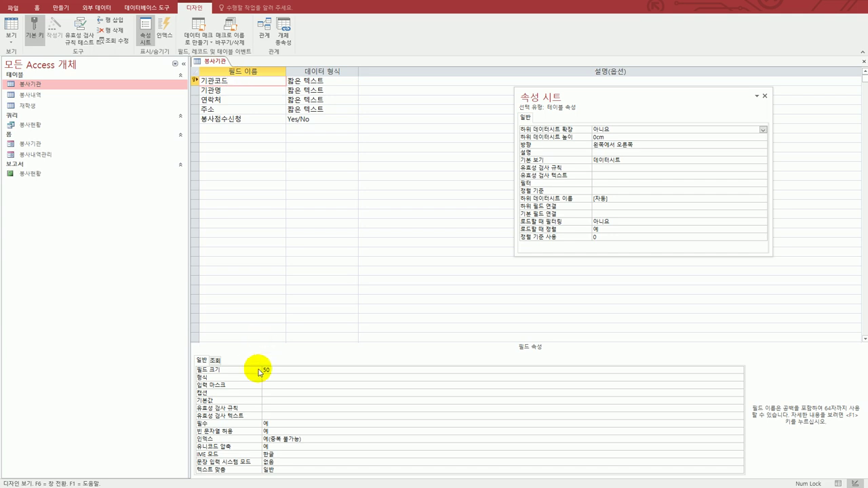
click(276, 385)
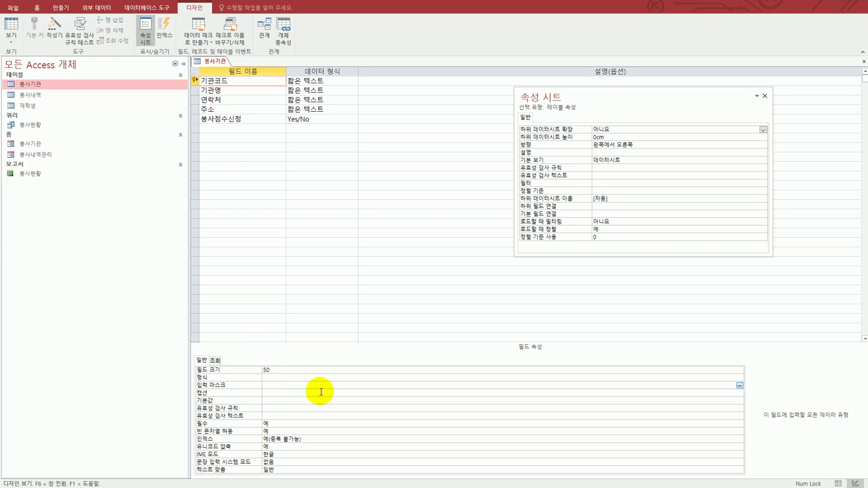
key(shift+F2)
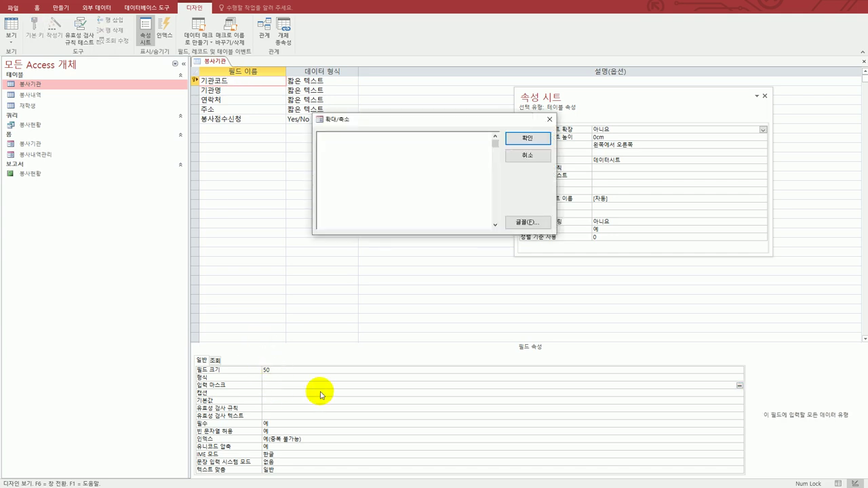
click(548, 223)
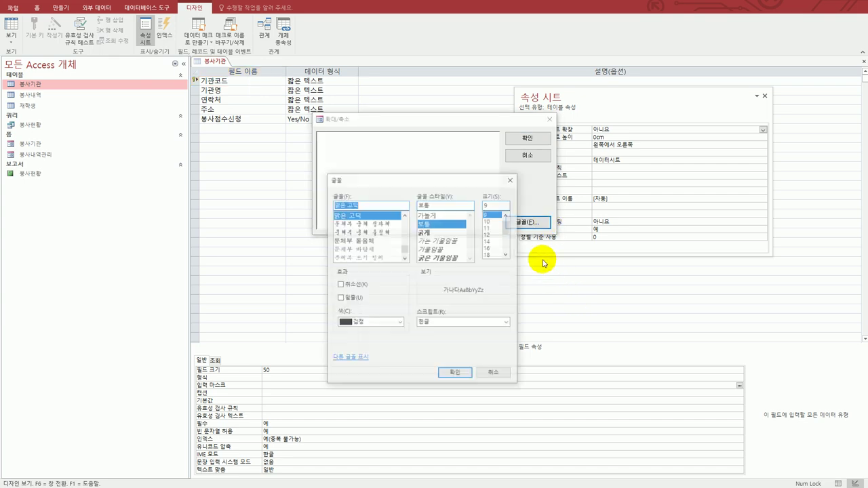
click(488, 255)
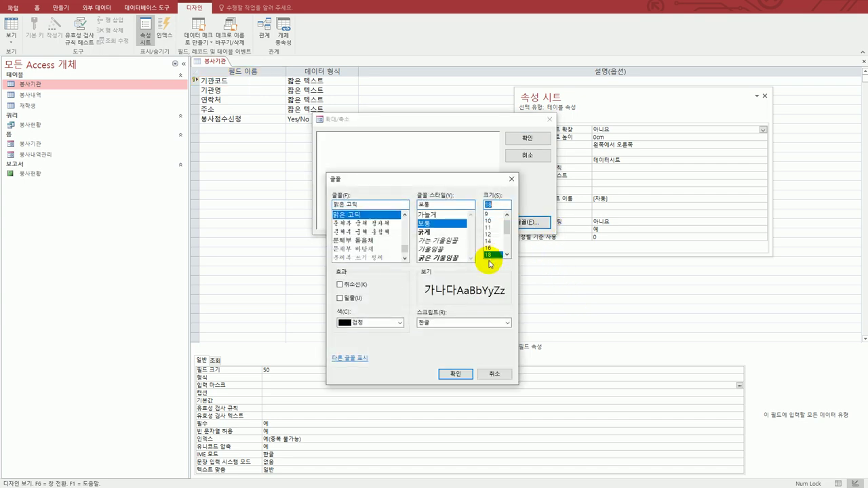
click(455, 373)
Set the 기관코드 field's input mask to >L-00;0;* and close the 봉사기관 table.
text(>)
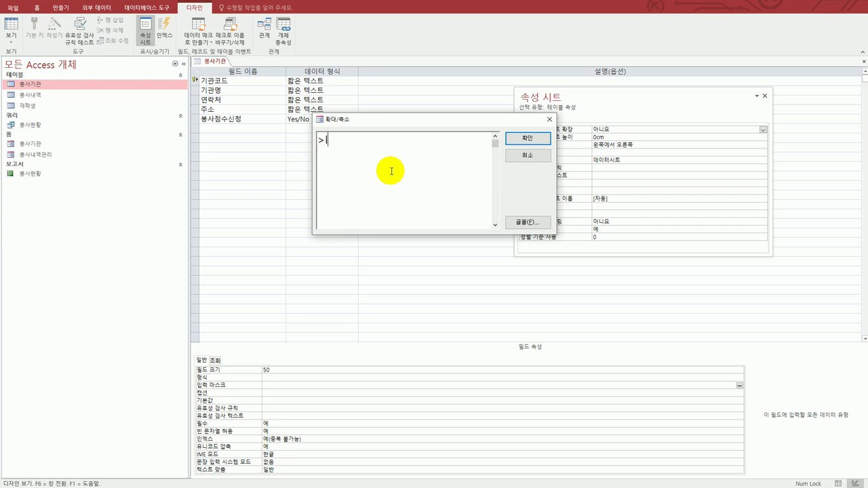
text(L-00;)
text(0;*)
click(527, 139)
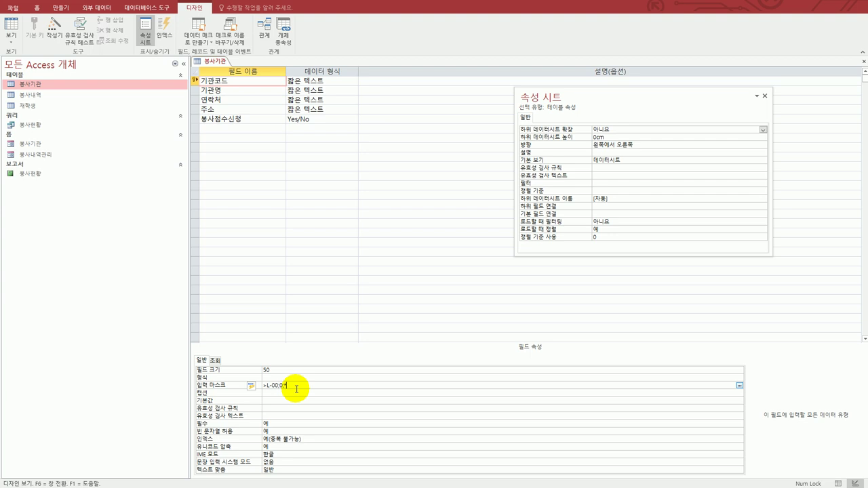
click(13, 27)
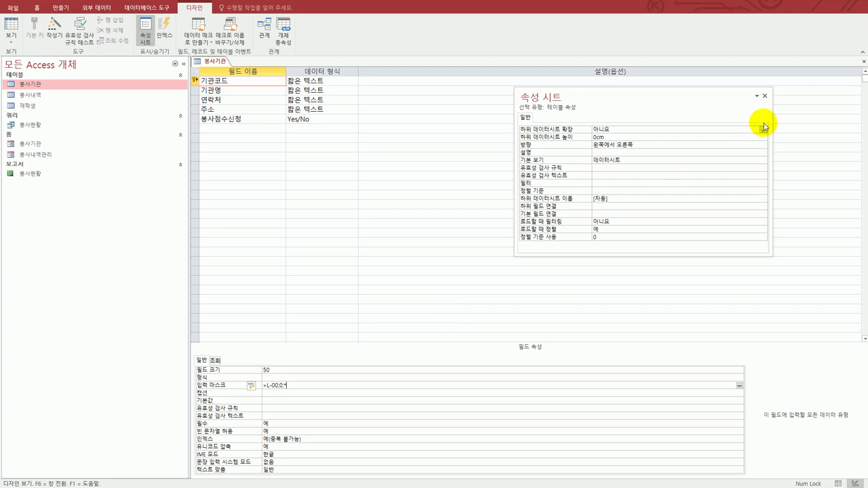
click(863, 60)
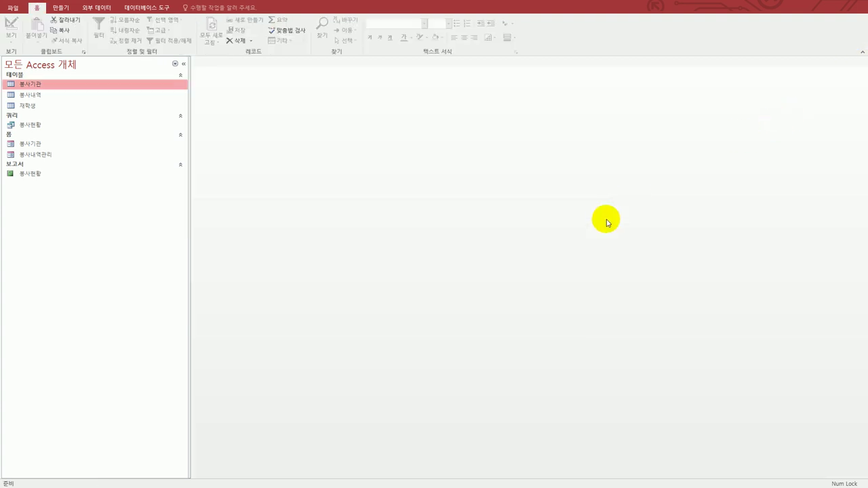
Check the exam instructions for the 봉사내역 table, and open that table in Design view.
key(alt+Tab)
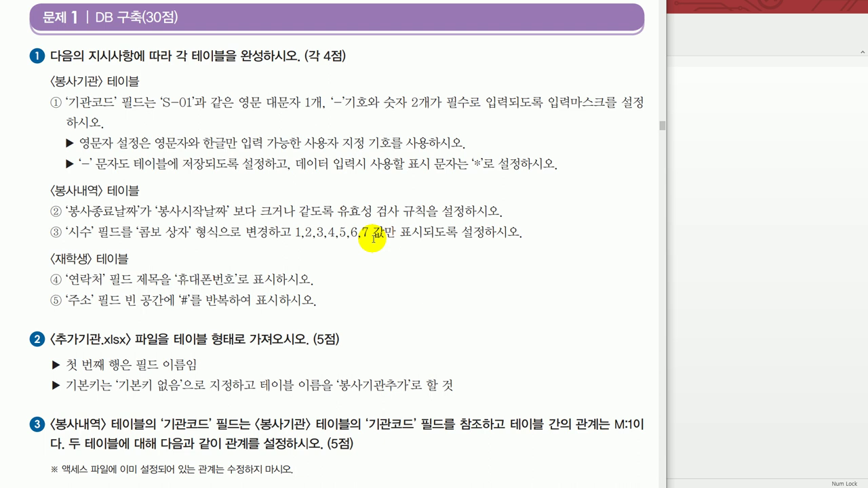
click(699, 252)
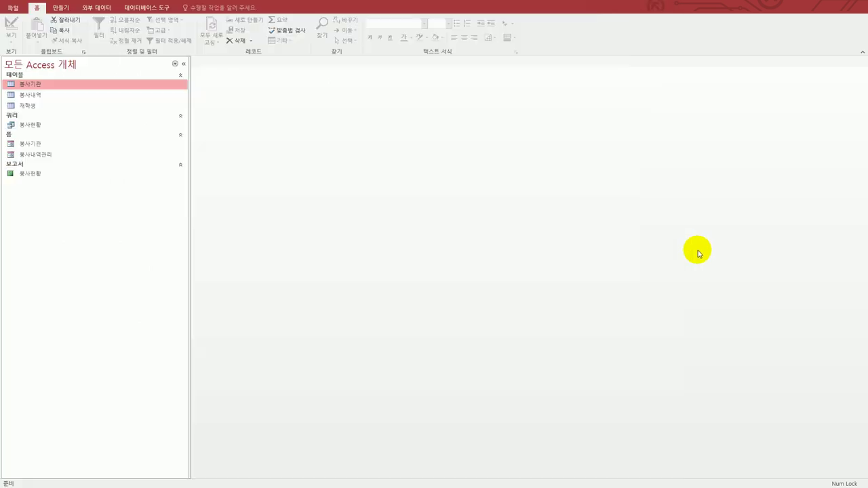
click(56, 99)
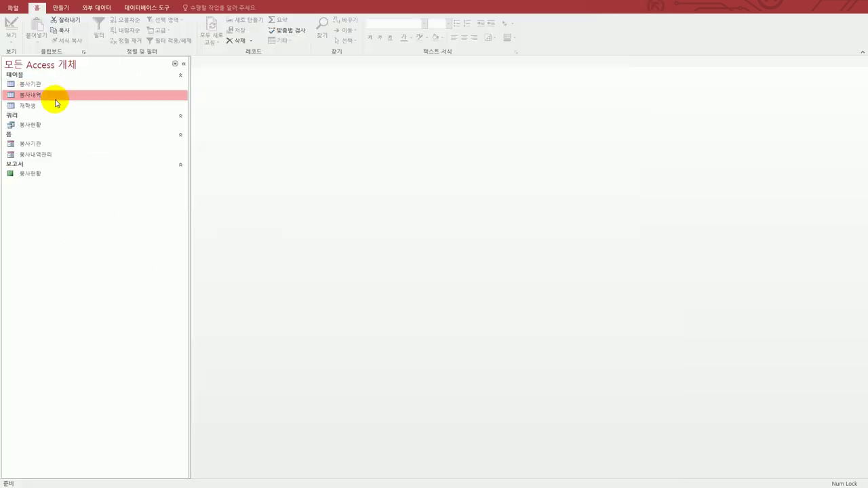
right_click(56, 102)
click(98, 113)
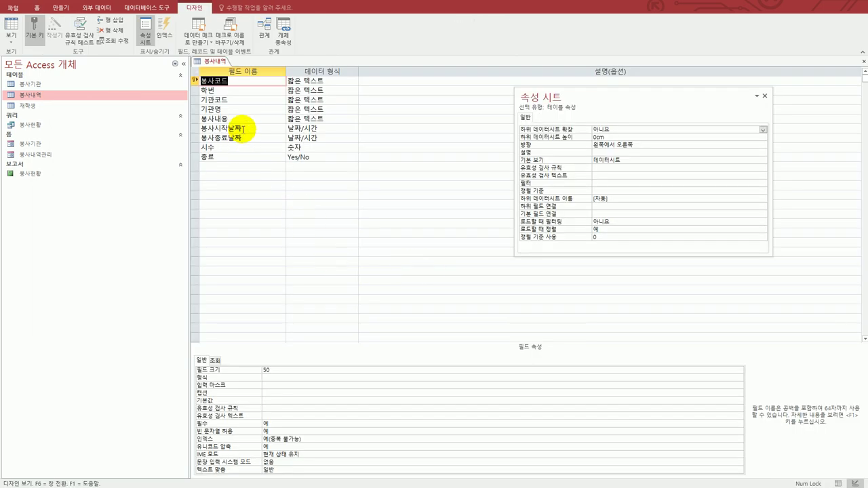
Move and close the property sheet of the 봉사내역 table, and reopen it.
click(244, 129)
click(245, 138)
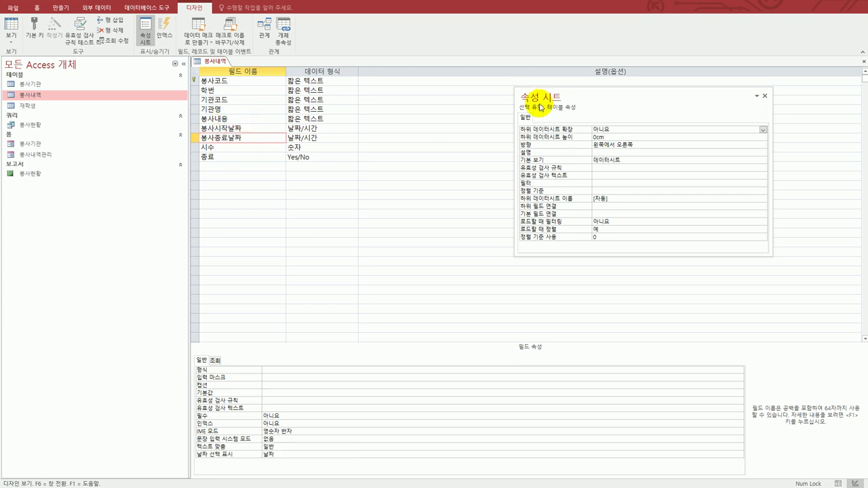
drag(550, 99, 488, 116)
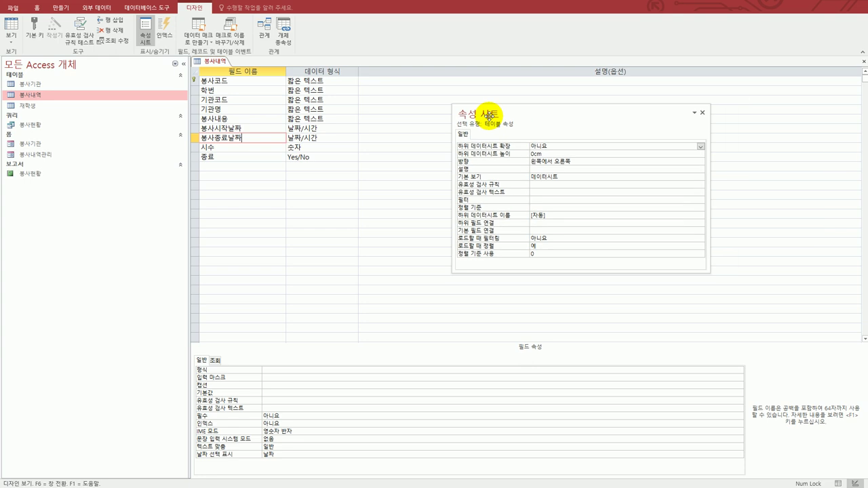
click(702, 113)
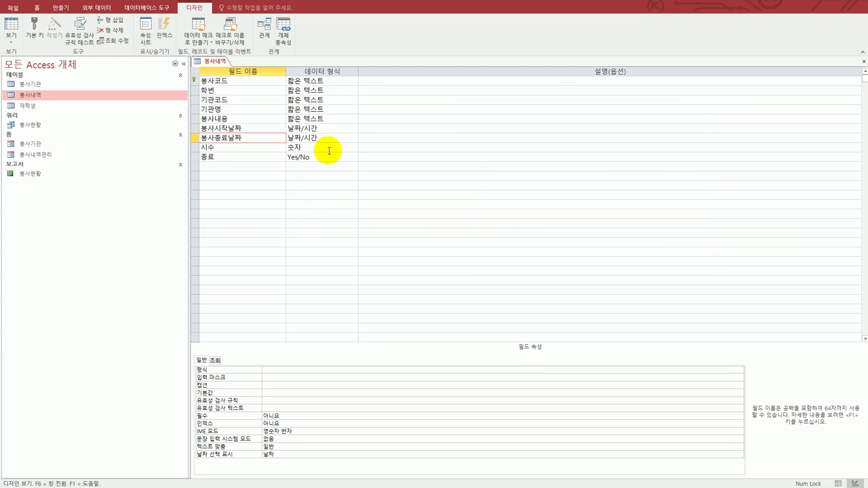
right_click(453, 222)
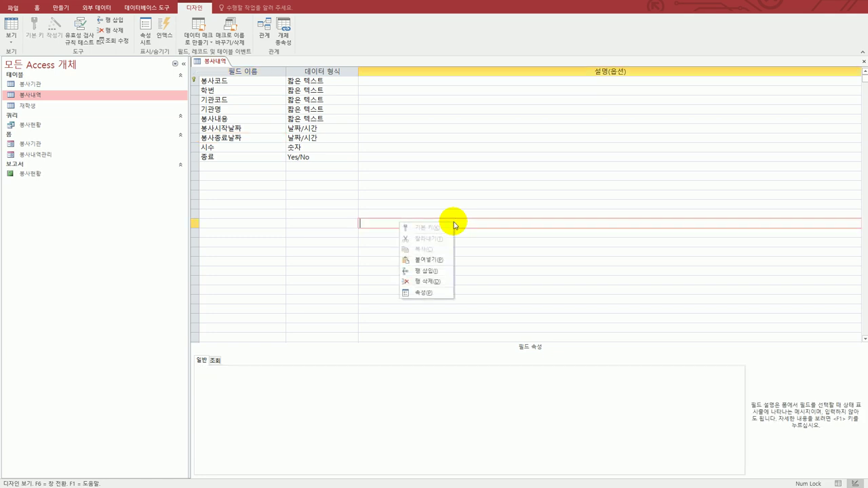
click(438, 294)
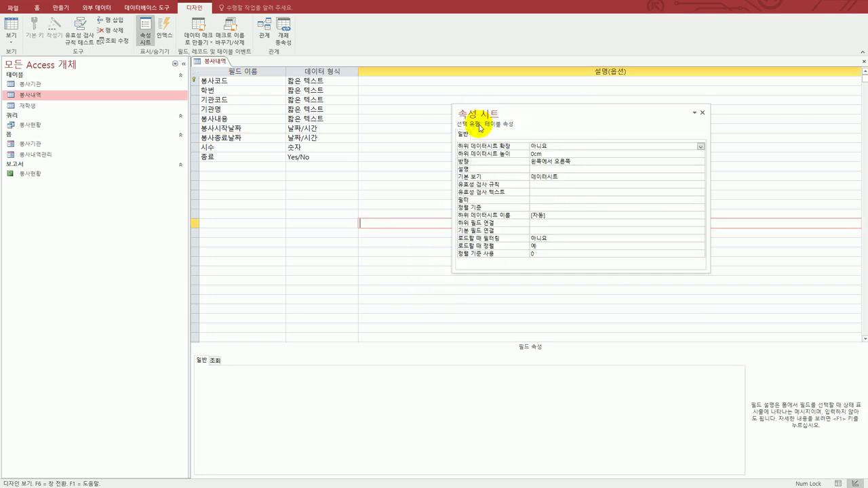
Set the 봉사내역 table's validation rule to [봉사시작날짜]<=[봉사종료날짜].
click(552, 183)
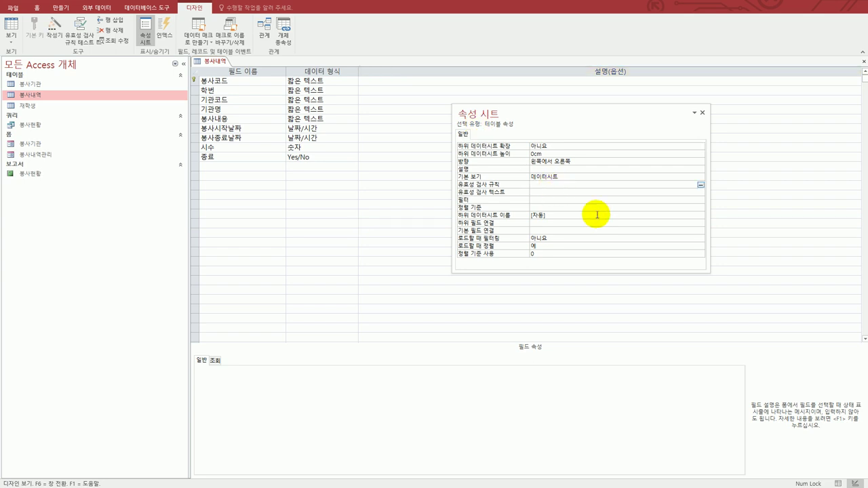
text([)
text(봉ㅅ)
text(사시작)
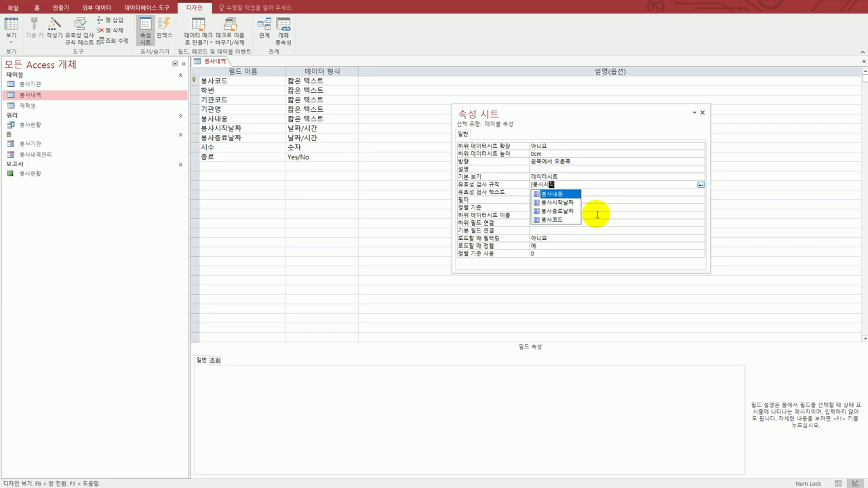
text(날짜]<)
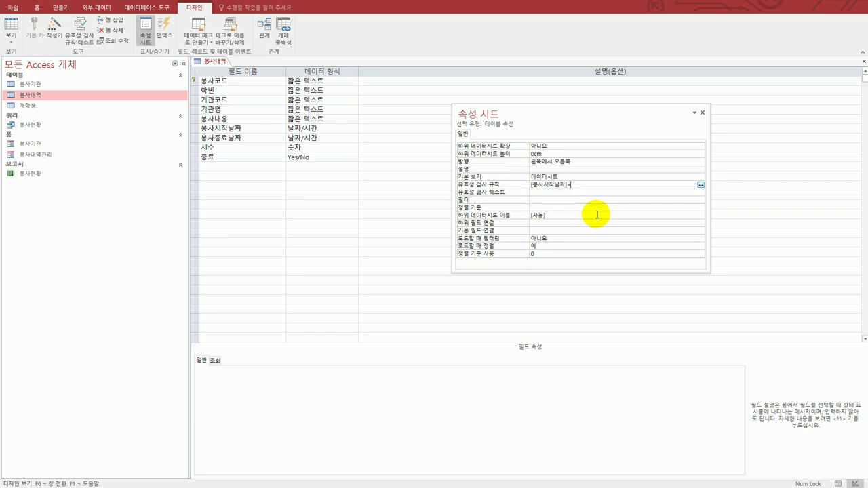
text(=[봉사종)
double_click(597, 213)
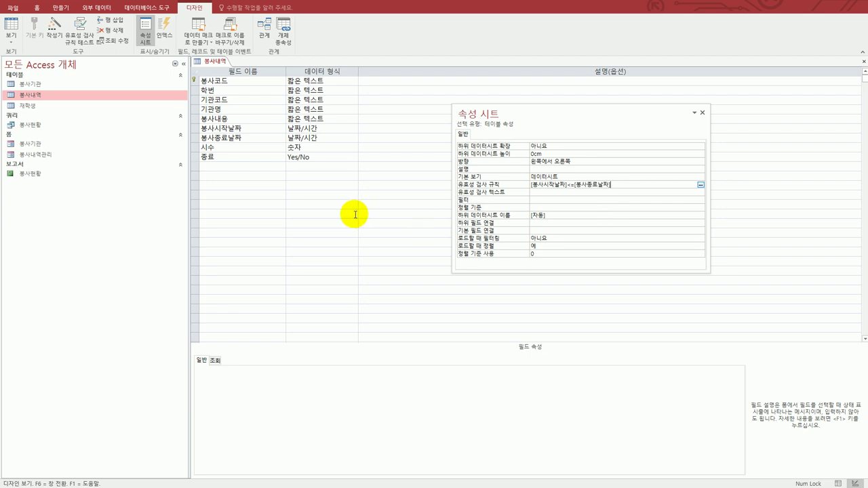
Change the display control of the 시수 field to 콤보 상자 in its lookup properties.
click(215, 148)
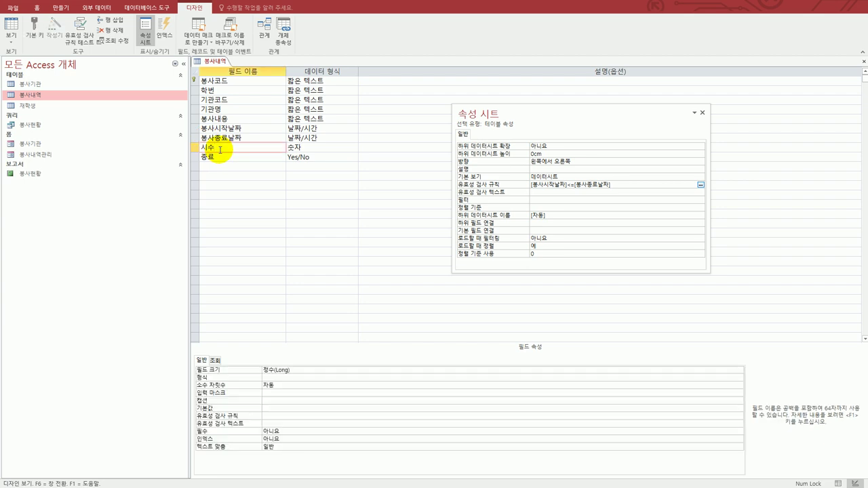
click(215, 360)
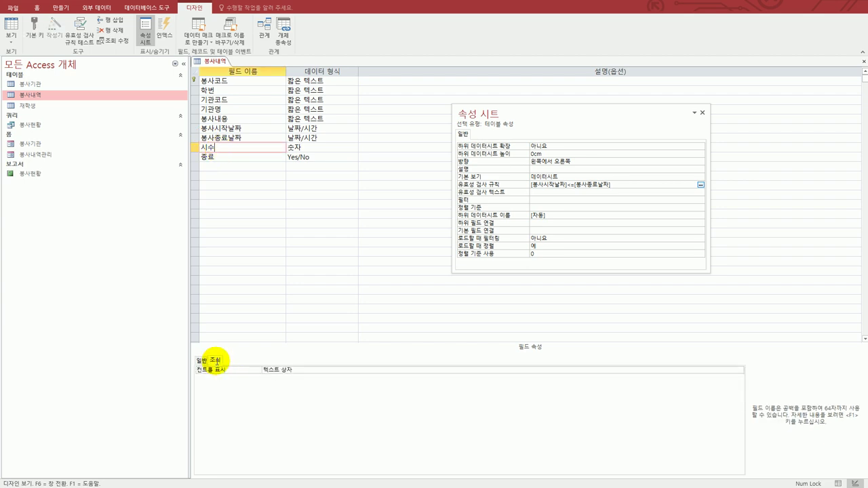
click(344, 372)
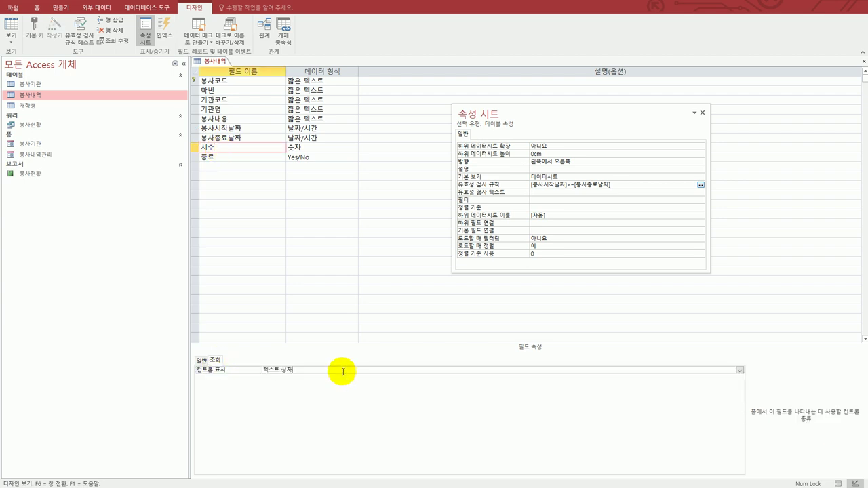
click(739, 370)
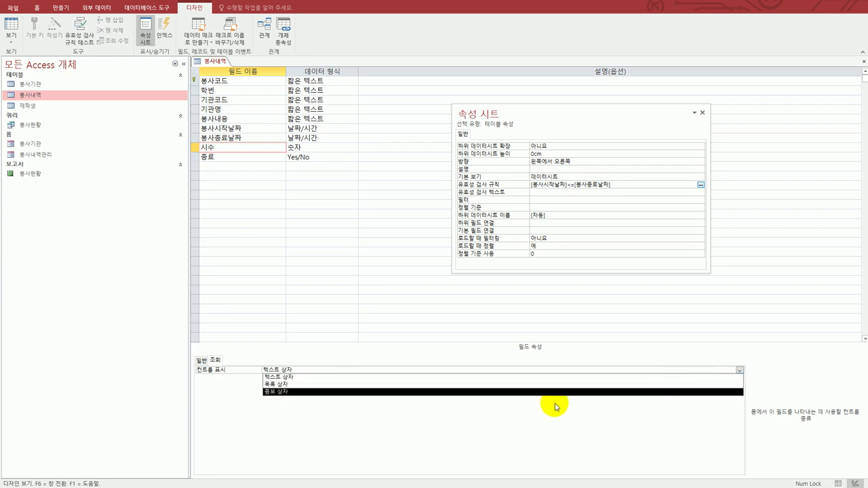
click(554, 392)
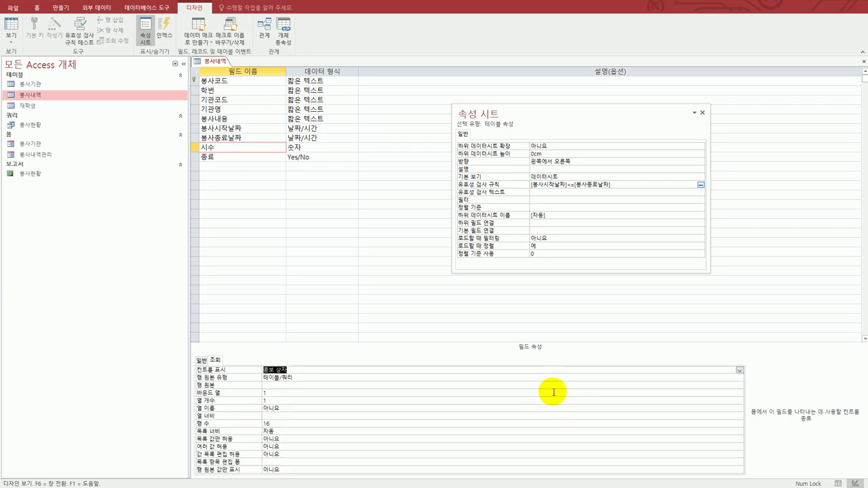
Set the 시수 field's row source type to 값 목록 and its row source to 1;2;3;4;5;6;7.
click(467, 377)
click(739, 378)
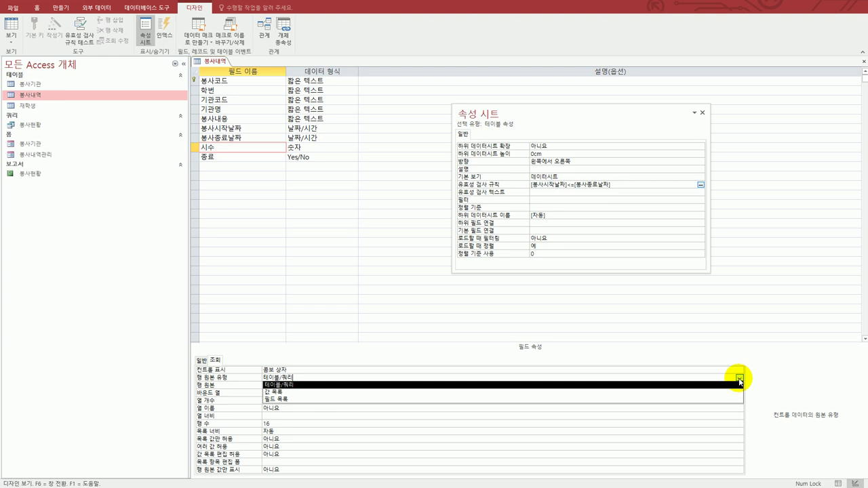
click(707, 392)
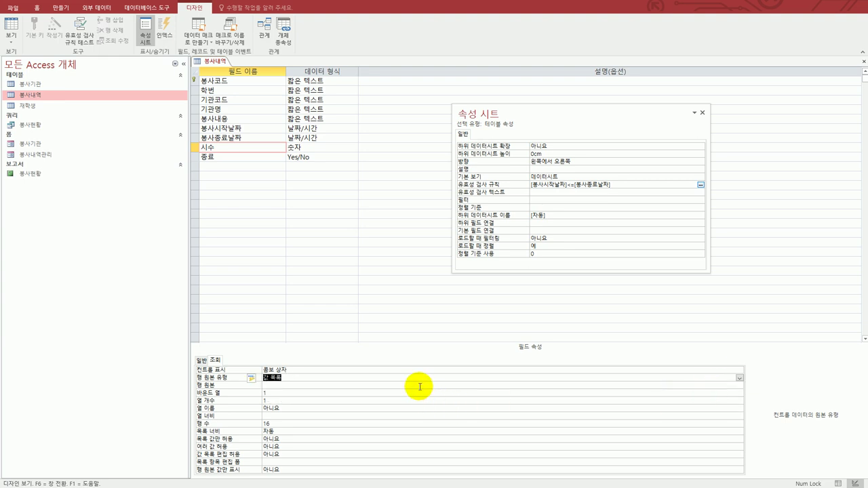
click(419, 385)
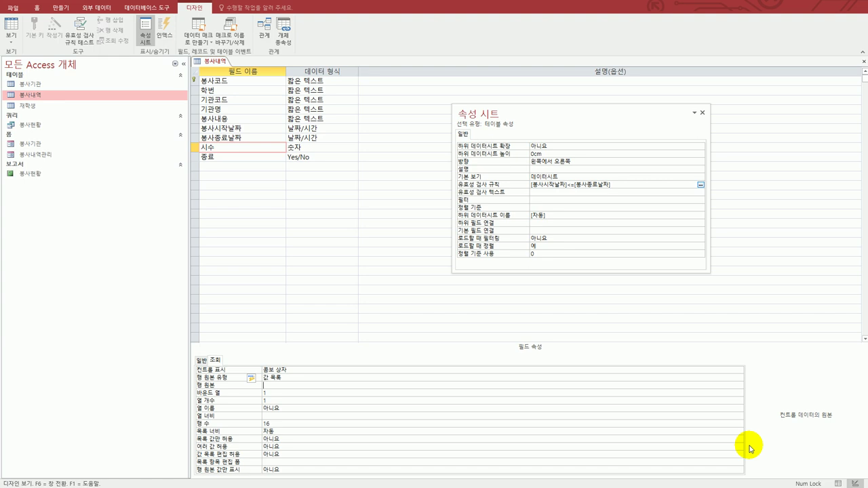
text(1;2;3;4;5;6;7)
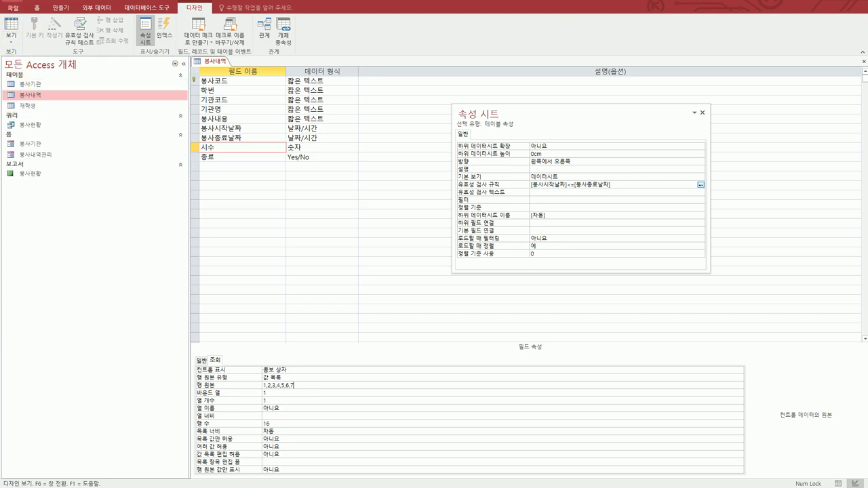
Save the 봉사내역 table, testing existing data against the new validation rule, and close the table.
key(ctrl+s)
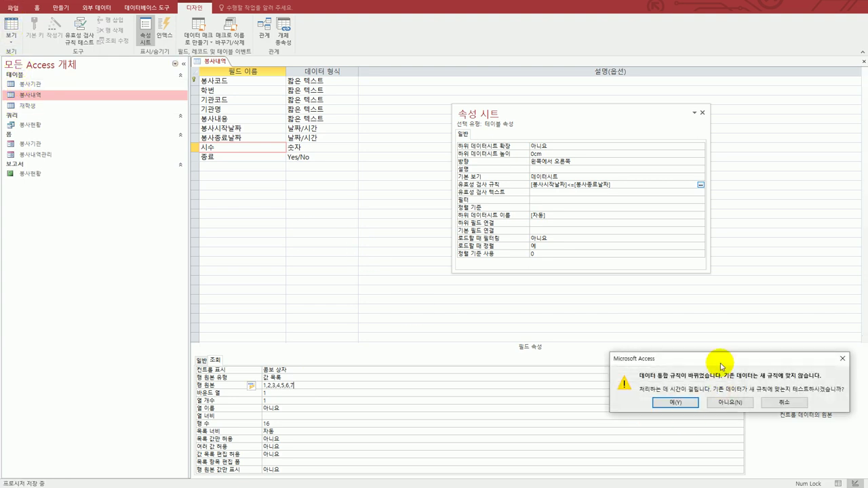
drag(721, 364, 487, 303)
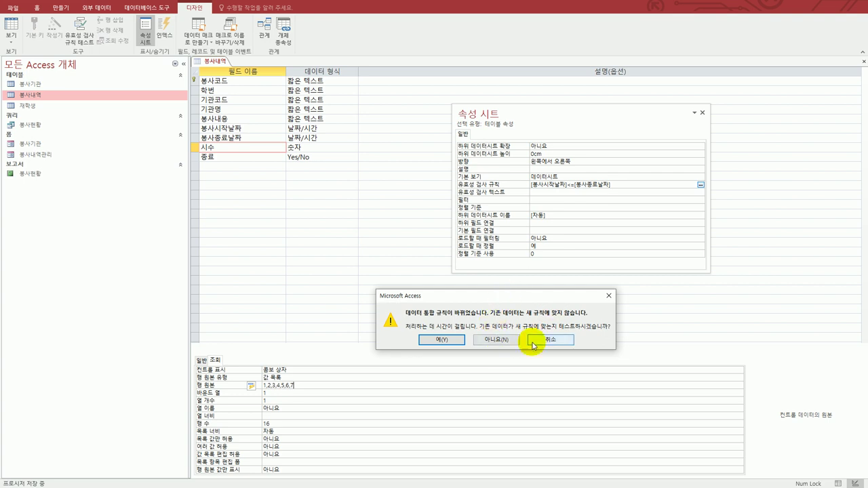
click(454, 342)
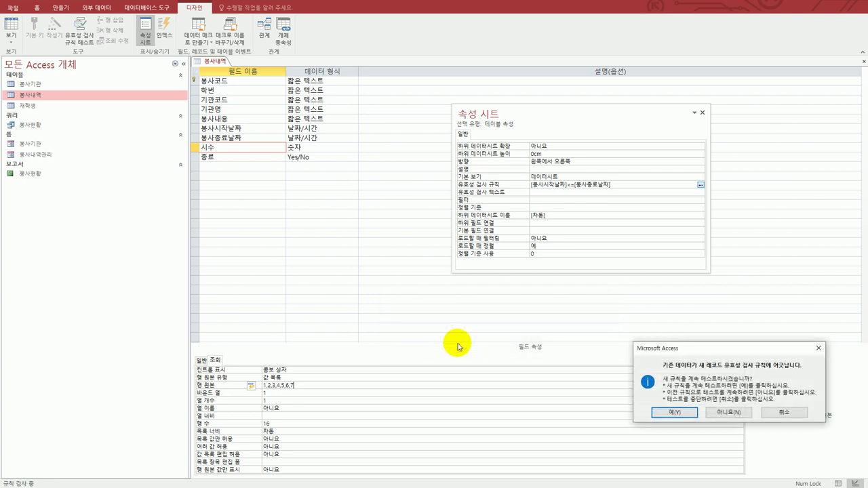
drag(710, 350, 510, 296)
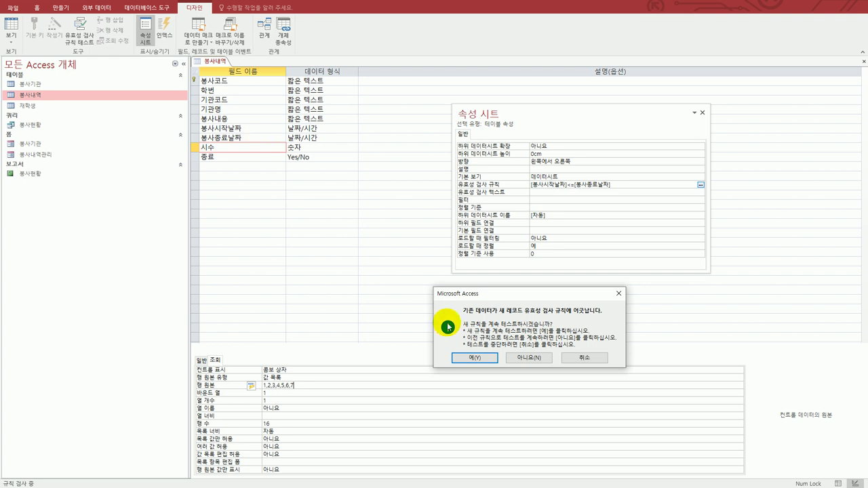
click(476, 358)
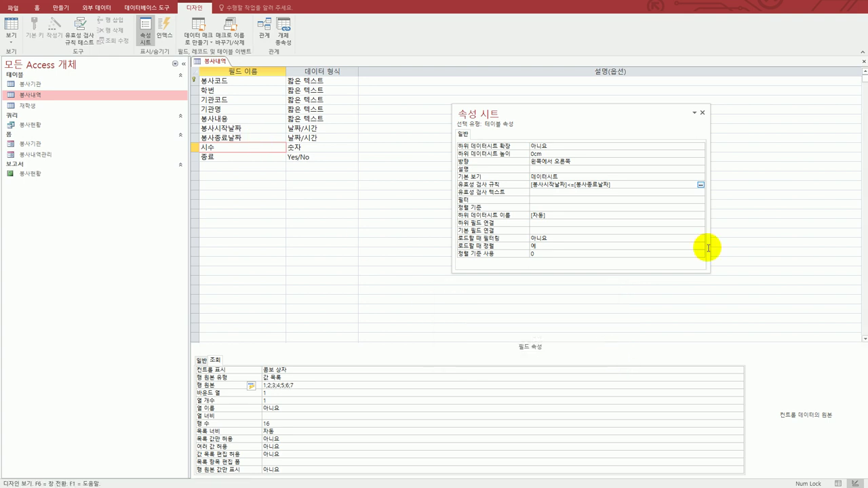
click(863, 62)
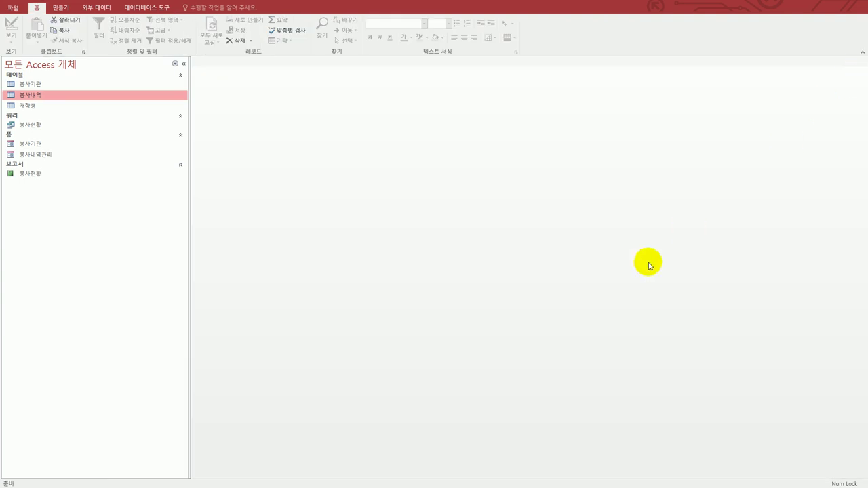
Check the exam instructions for the 재학생 table, and open that table in Design view.
key(alt+Tab)
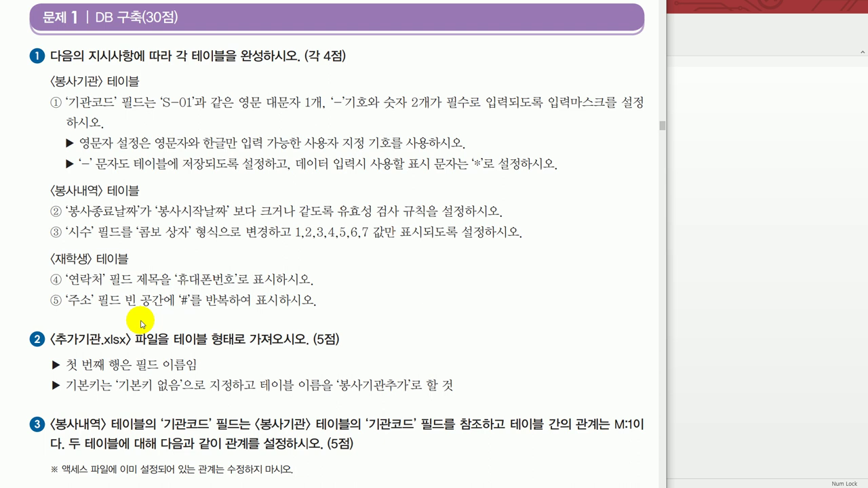
click(769, 273)
click(37, 106)
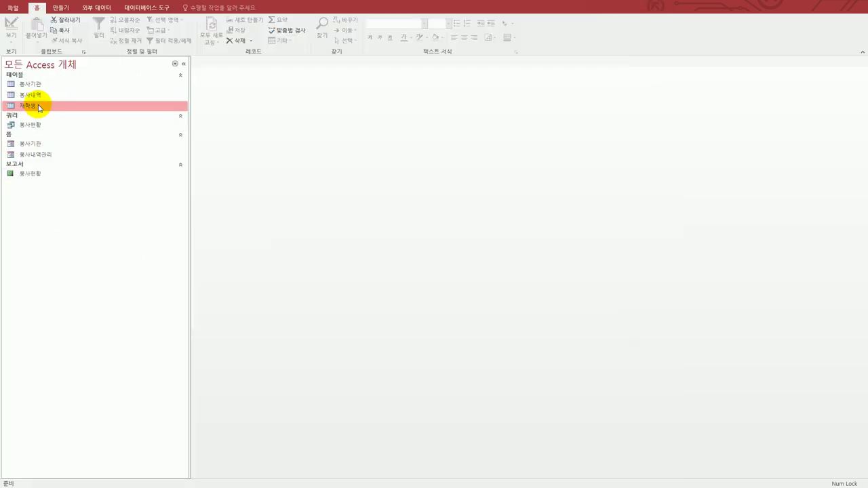
right_click(38, 106)
click(76, 128)
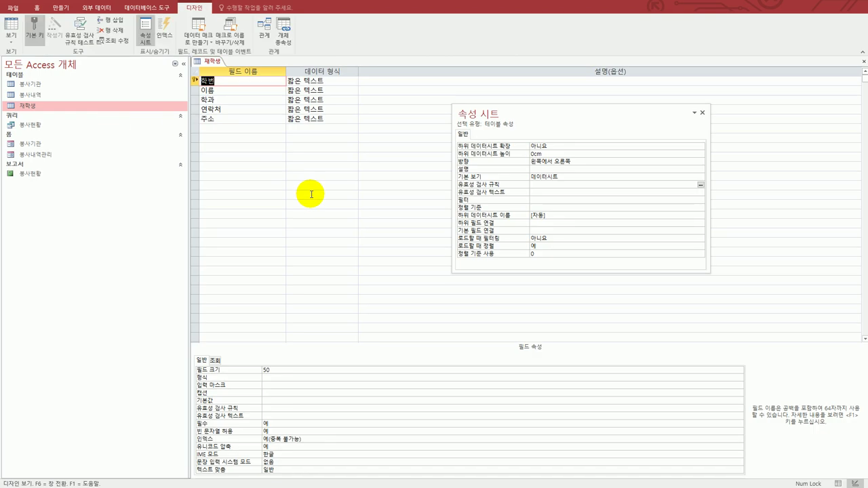
Enter 휴대폰번호 as the caption of the 연락처 field in the 재학생 table.
click(241, 110)
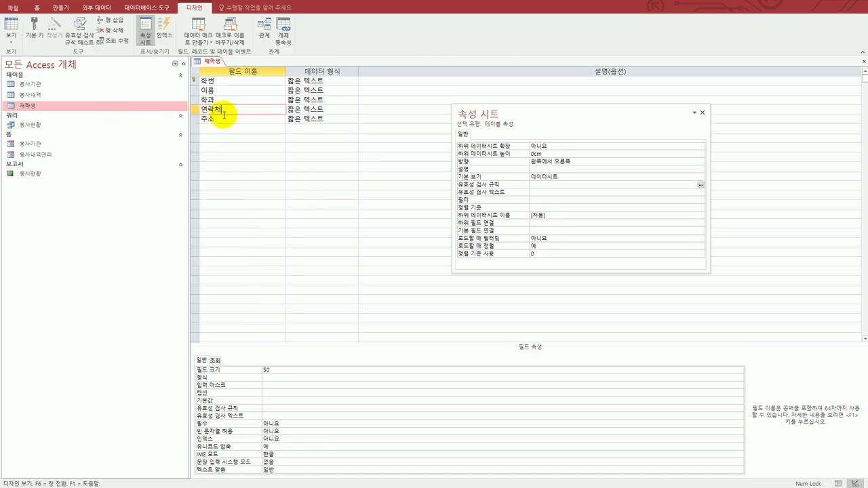
click(277, 385)
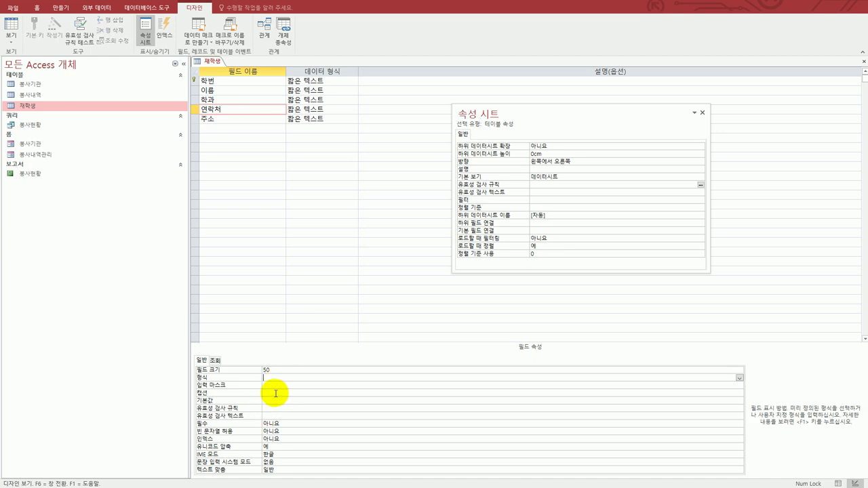
click(274, 393)
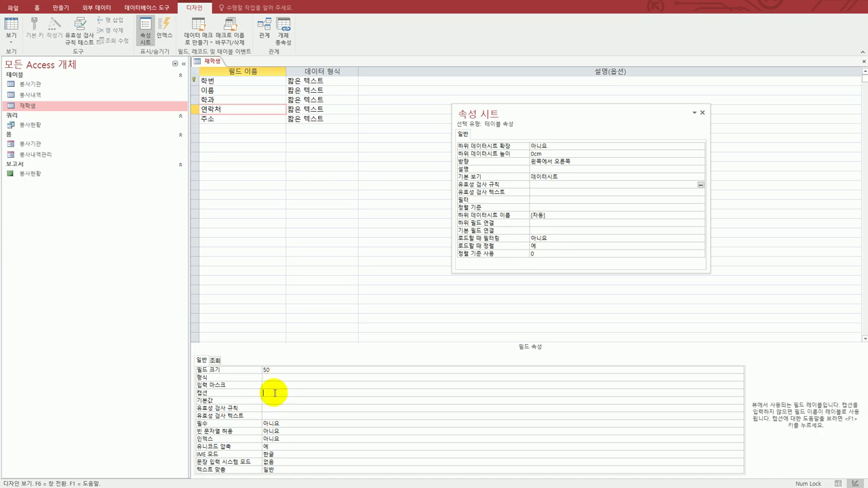
text(휴대폰번호)
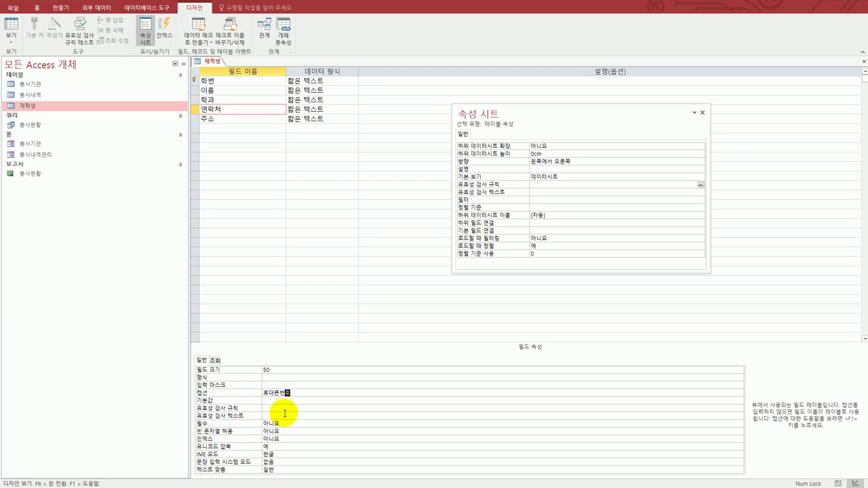
Enter @* as the format of the 주소 field and open that entry in the 확대/축소 window.
click(224, 119)
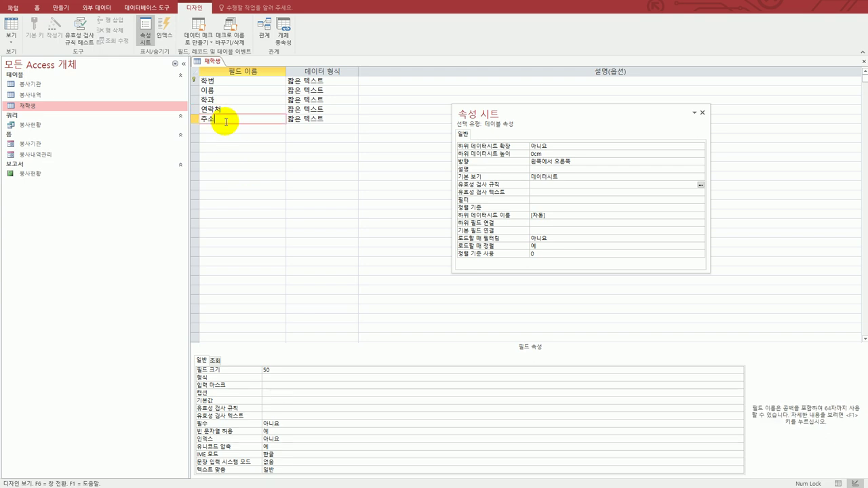
click(288, 378)
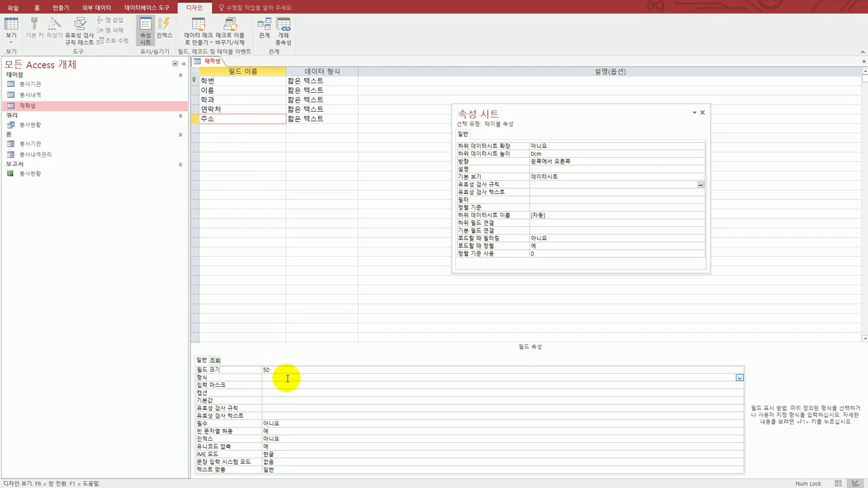
text(@)
click(287, 378)
key(shift+F2)
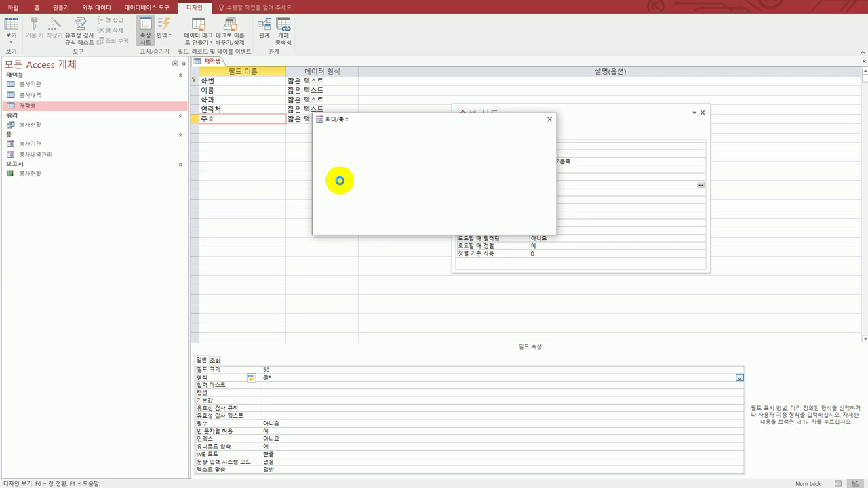
Recheck the exam instructions for the 재학생 table, and reopen that table in Design view.
key(alt+Tab)
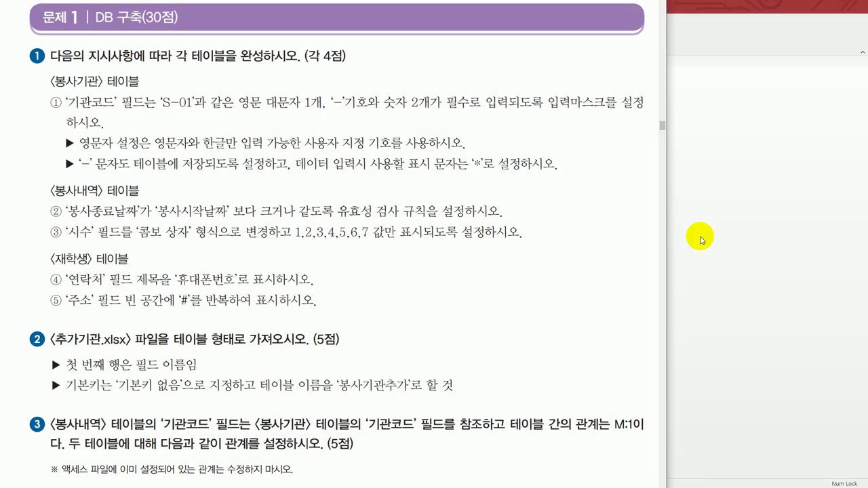
key(alt+Tab)
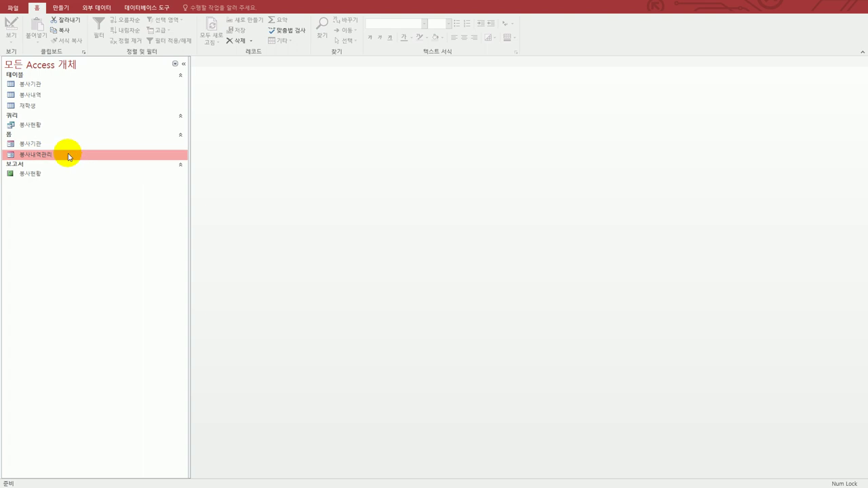
right_click(51, 107)
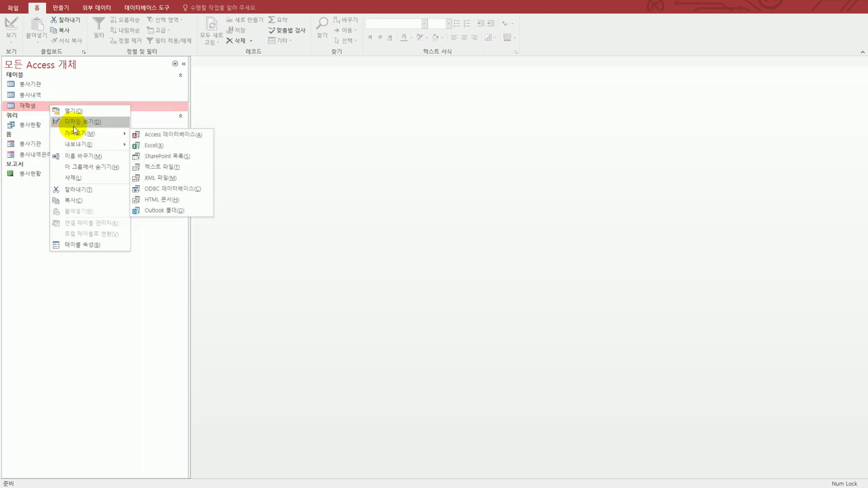
click(81, 122)
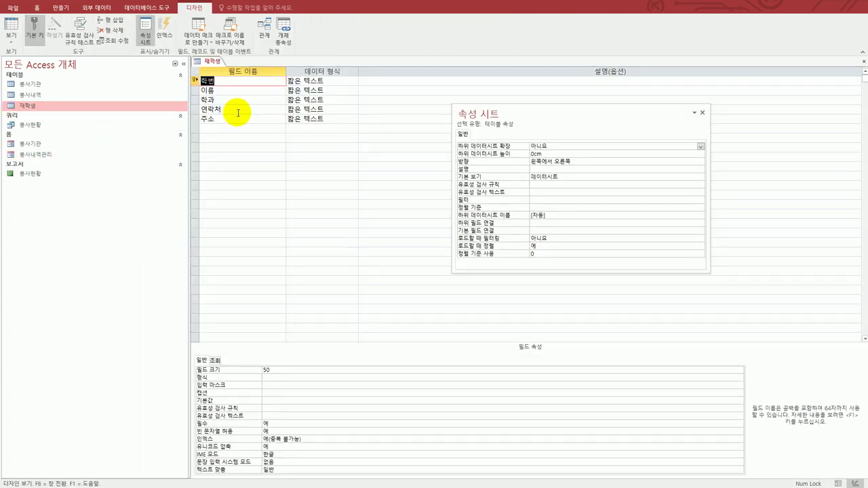
Set the 연락처 field's caption to 휴대폰번호.
click(236, 110)
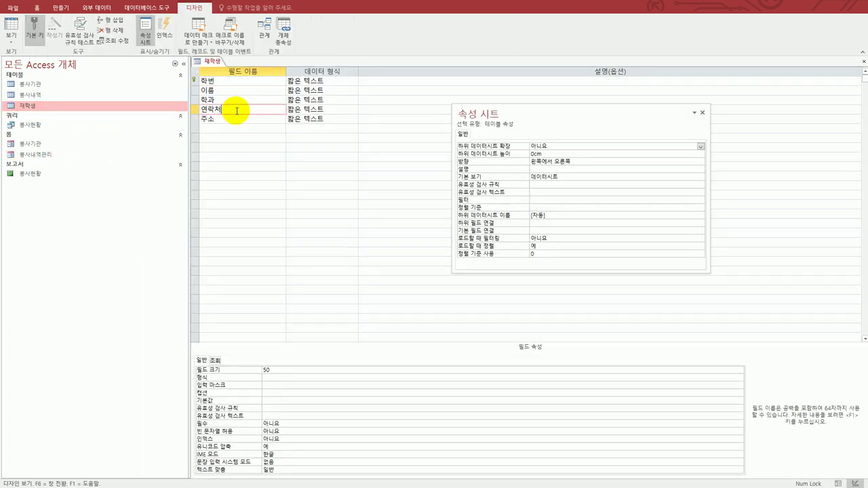
click(274, 392)
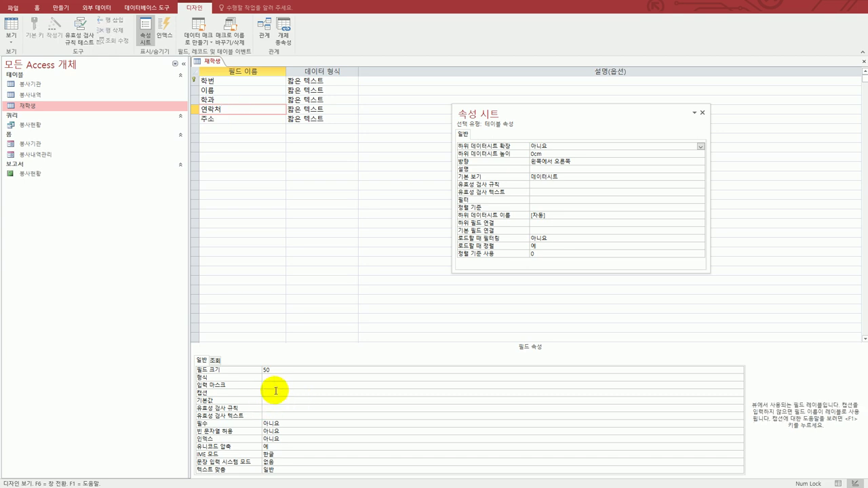
text(gb)
key(BackSpace)
key(BackSpace)
key(Hangul)
text(휴대폰번호)
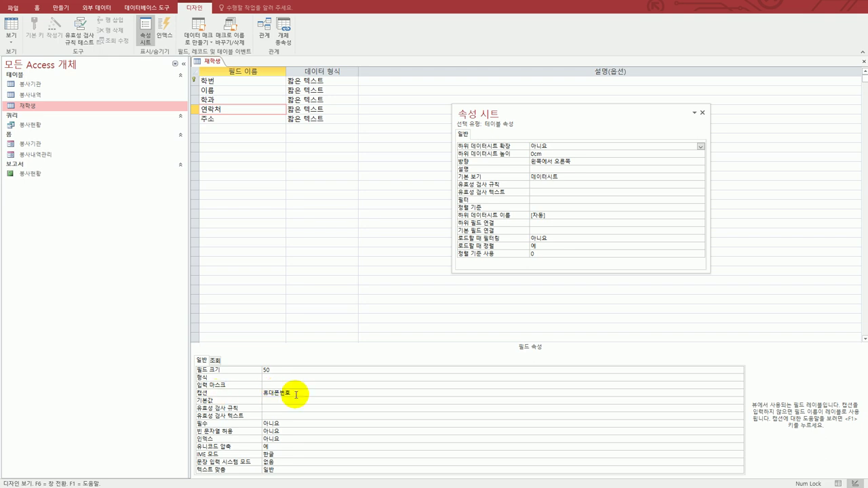
Set the 주소 field's format to @*# so blank space fills with #, and close the 재학생 table.
click(240, 119)
click(279, 379)
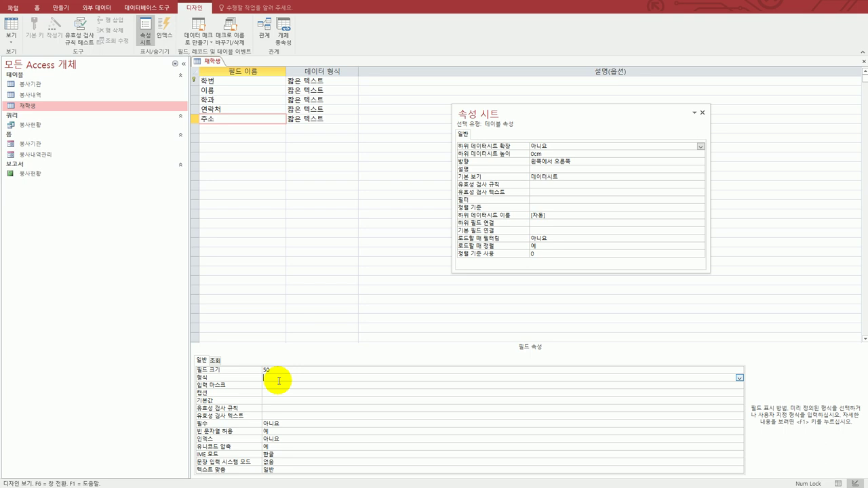
text(@*#)
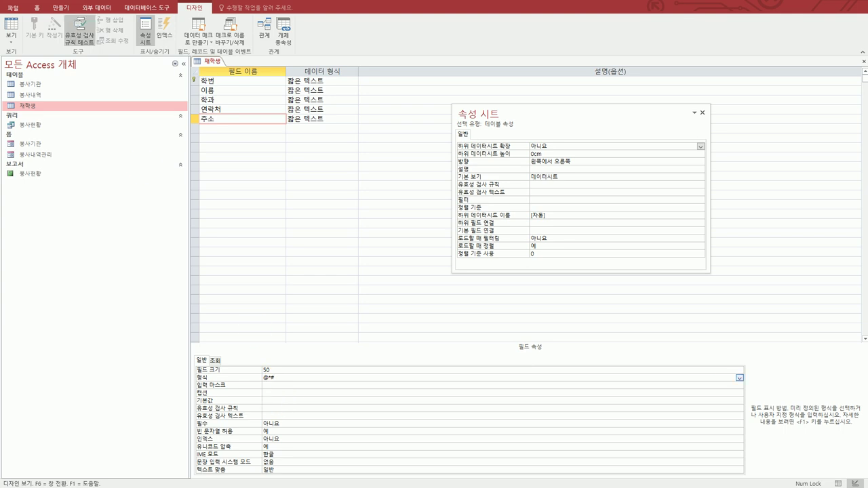
key(Return)
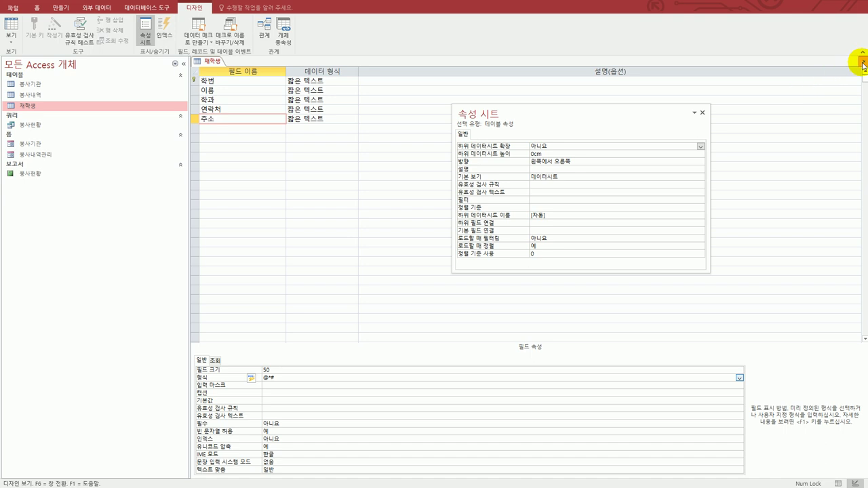
click(862, 66)
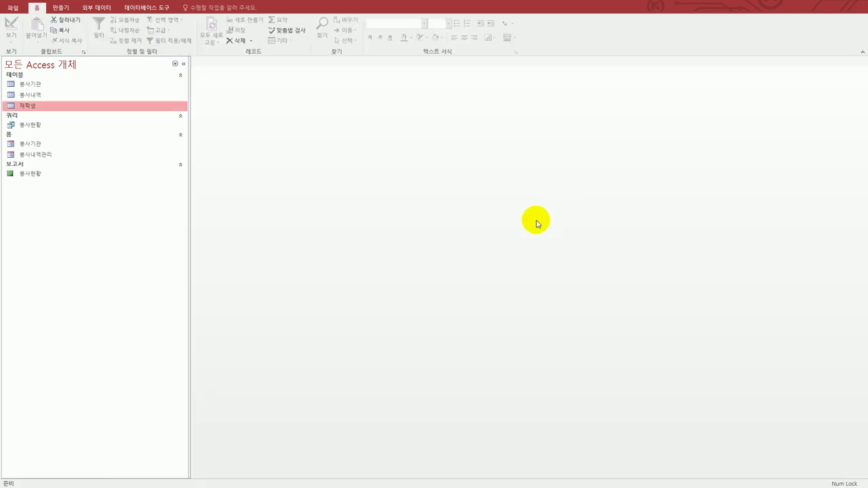
Check the exam's import task, and start importing 추가기관.xlsx from C:\컴활1급\데이터베이스 as a new table in the current database.
key(alt+Tab)
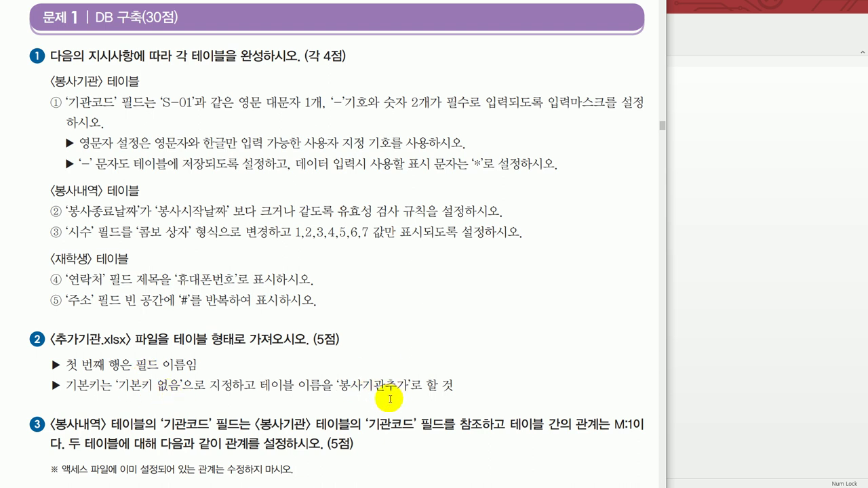
click(700, 333)
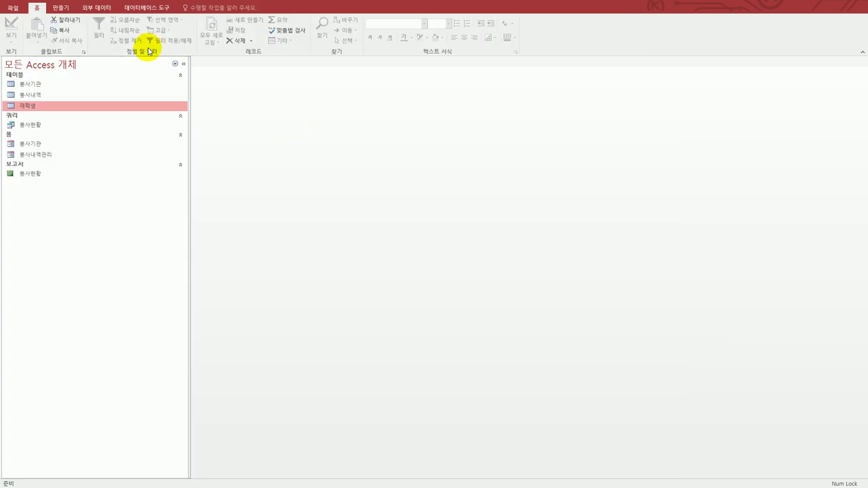
click(111, 11)
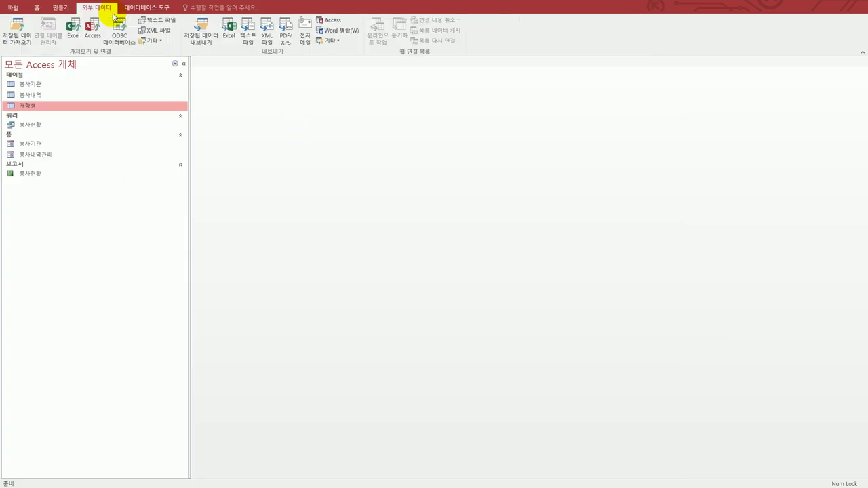
click(73, 30)
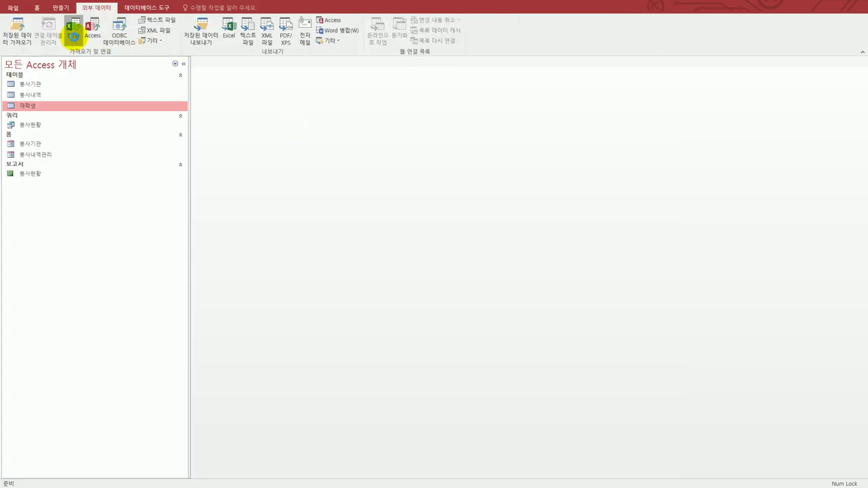
click(564, 181)
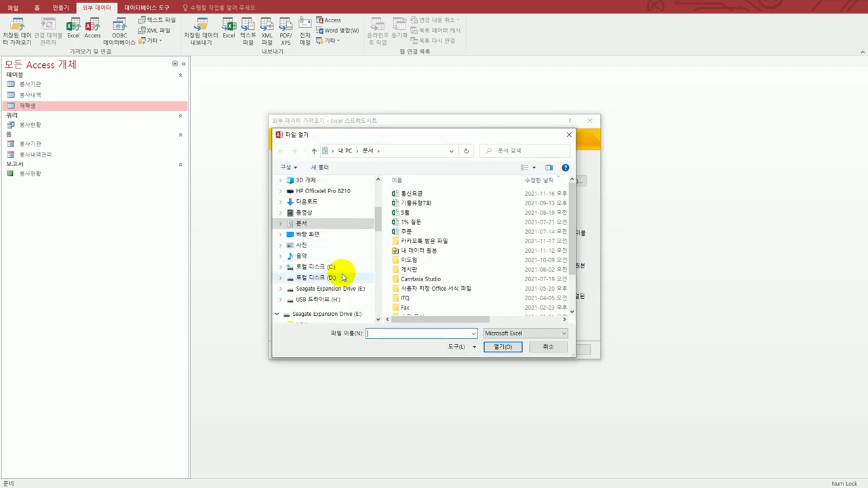
click(338, 266)
scroll(571, 232, down, 2)
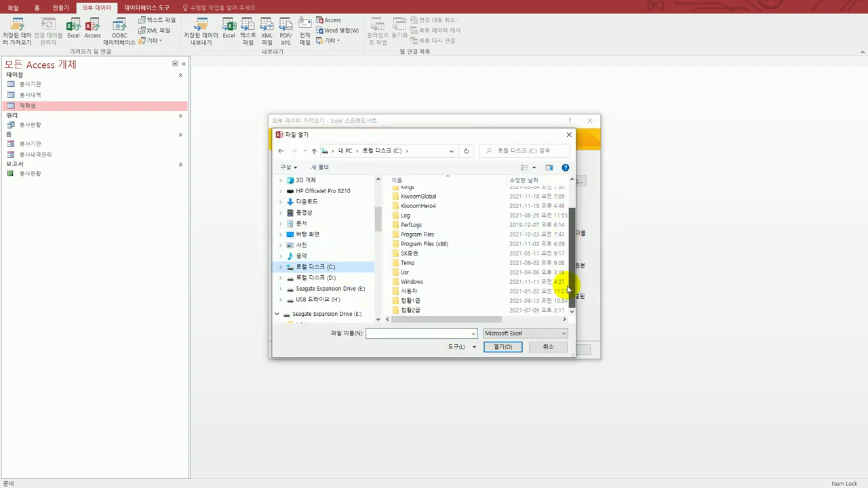
double_click(453, 298)
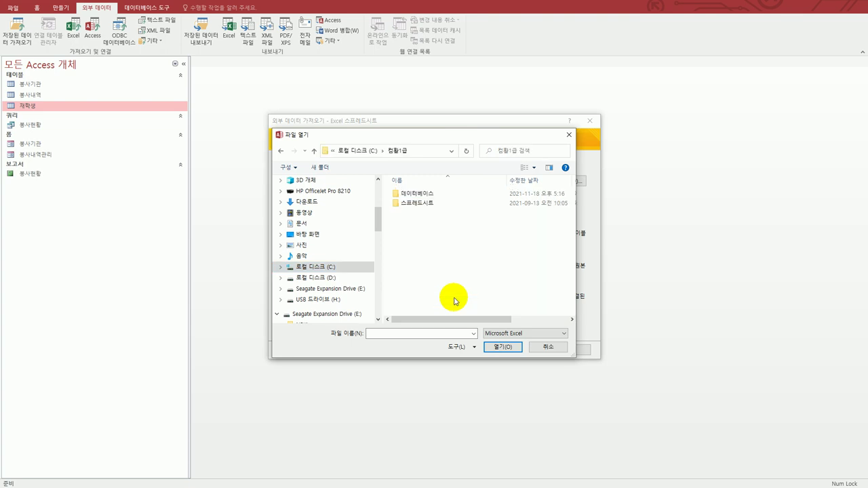
double_click(411, 195)
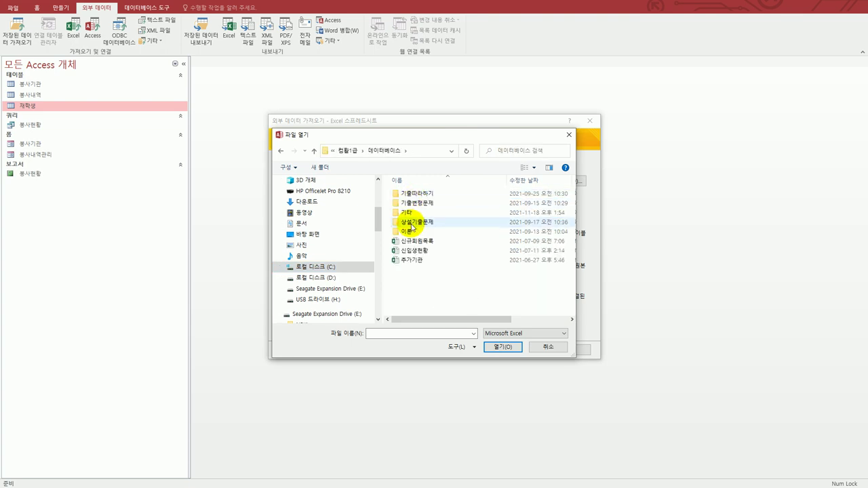
click(418, 263)
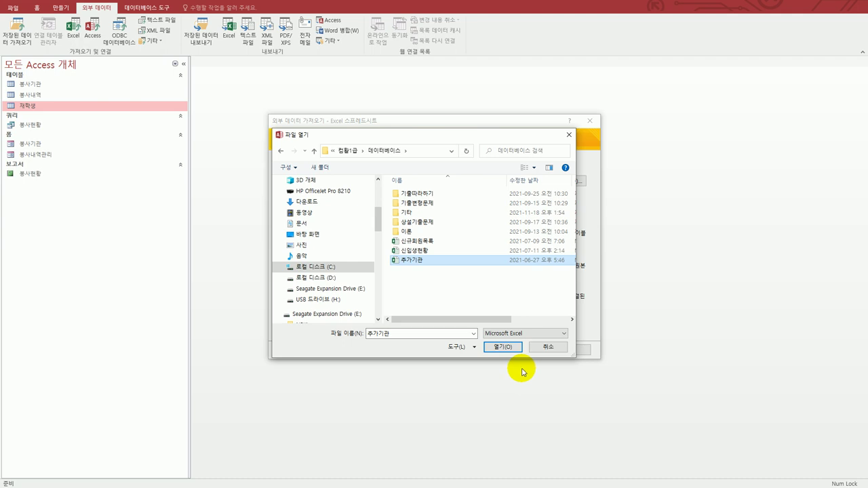
click(513, 348)
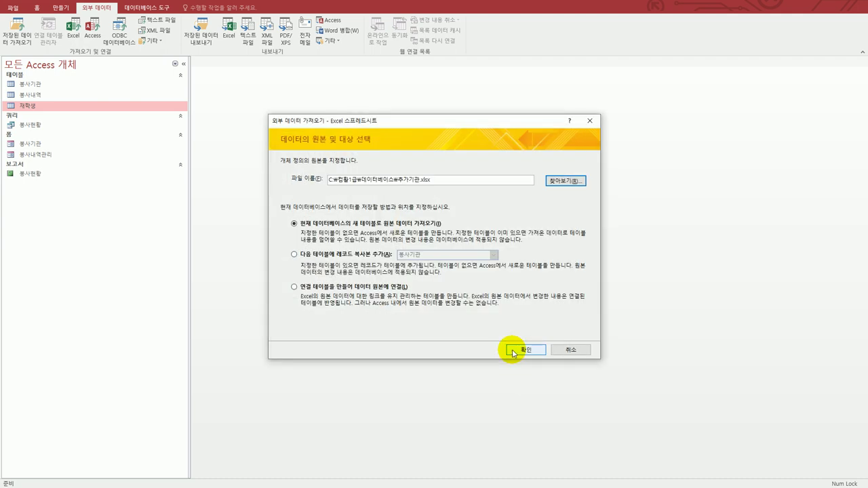
click(514, 352)
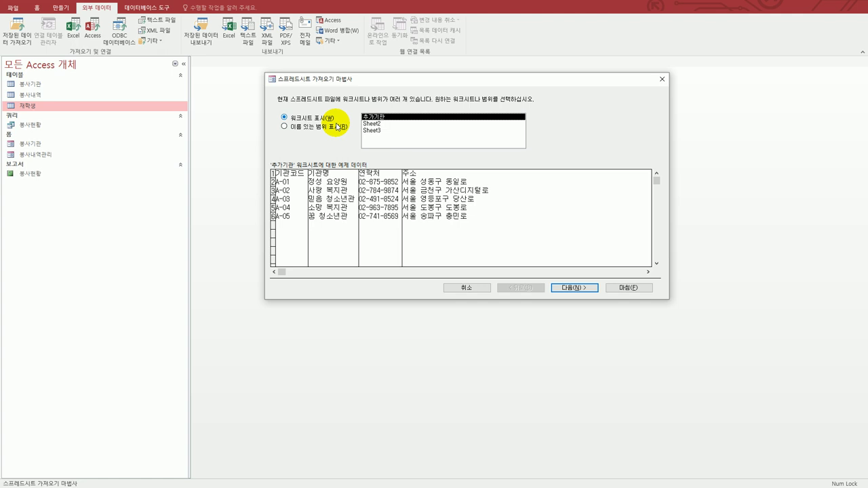
Import the 추가기관 worksheet with its first row as column headings, keeping the default field options.
click(566, 292)
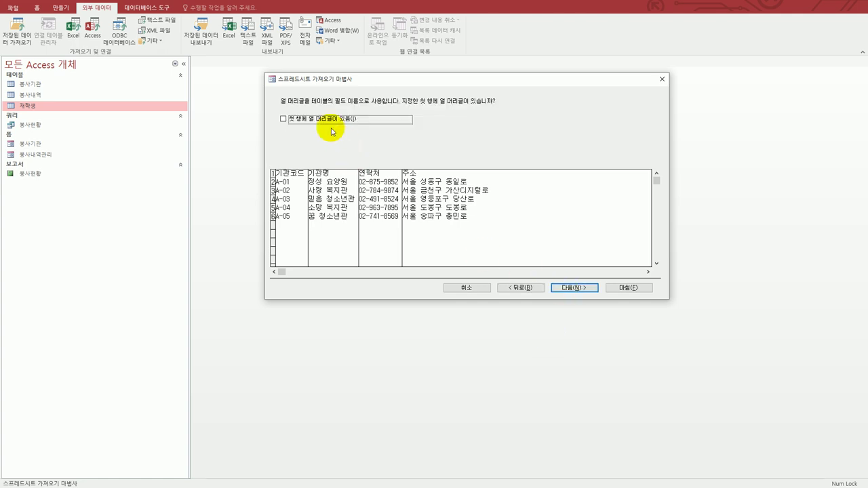
click(327, 120)
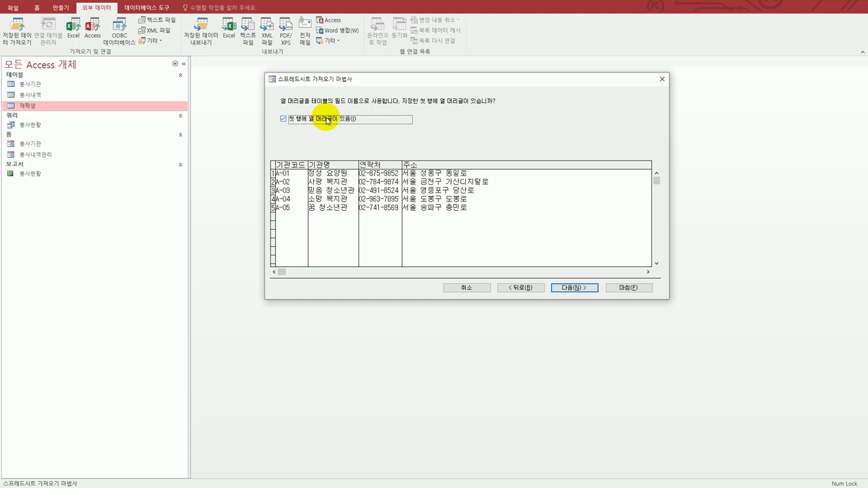
click(566, 290)
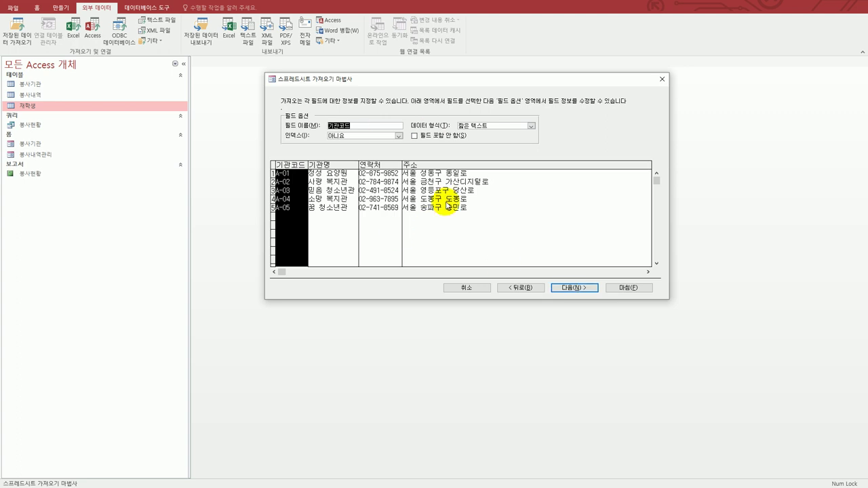
click(570, 289)
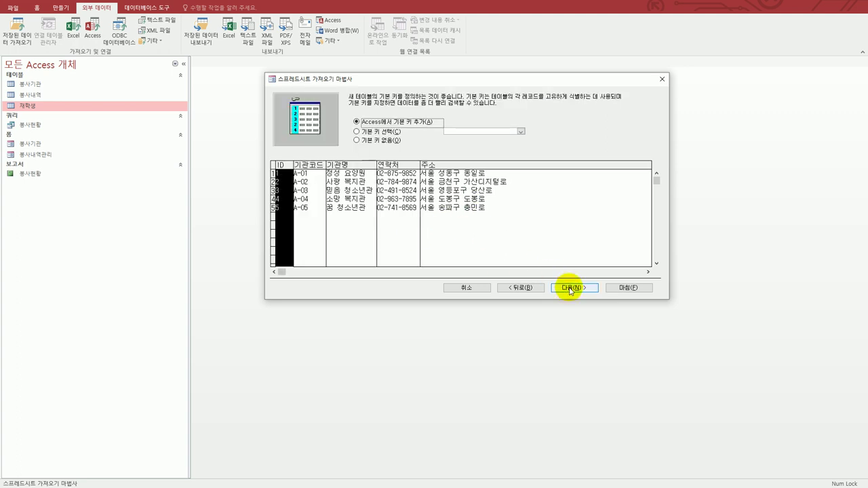
Choose no primary key, name the imported table 봉사기관추가, and finish the import without saving the import steps.
click(389, 141)
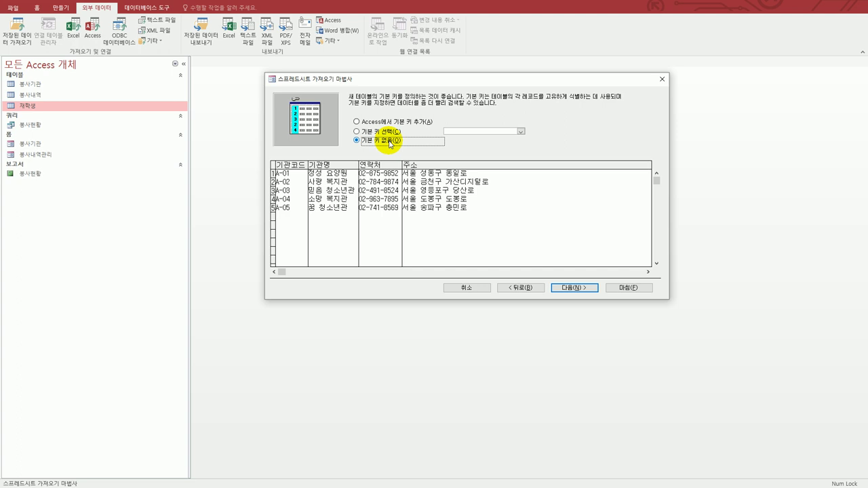
click(573, 288)
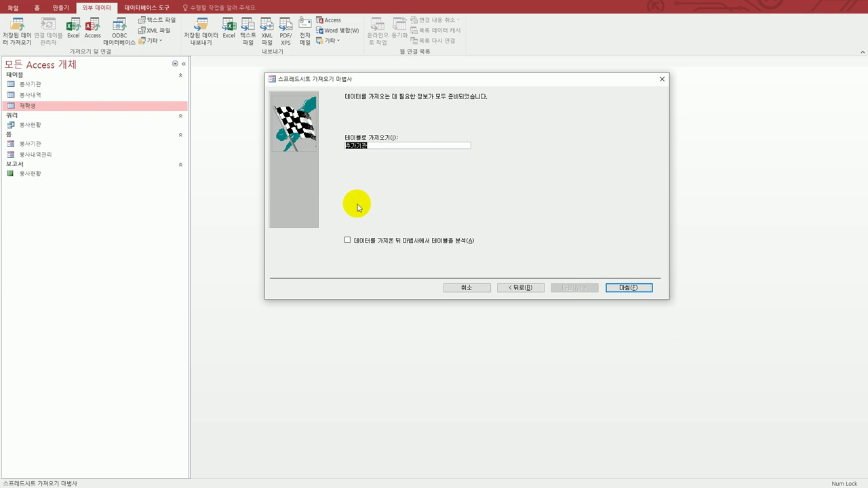
text(봉ㅅ)
text(기관추가)
click(613, 287)
click(572, 364)
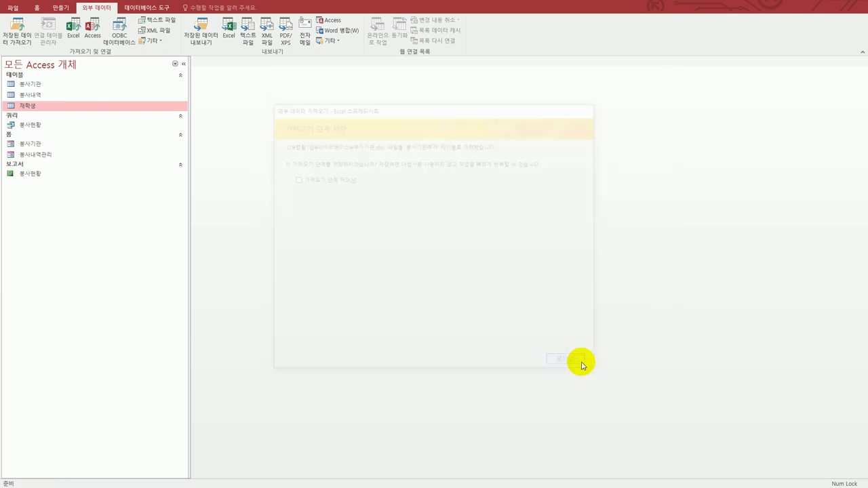
click(51, 96)
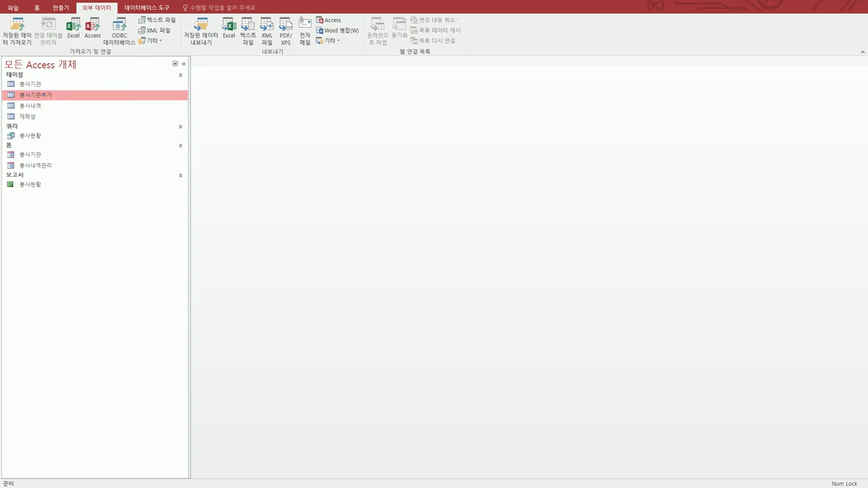
Read the exam's relationship task for 봉사내역 and 봉사기관, and open the database's Relationships window.
key(alt+Tab)
scroll(373, 287, down, 5)
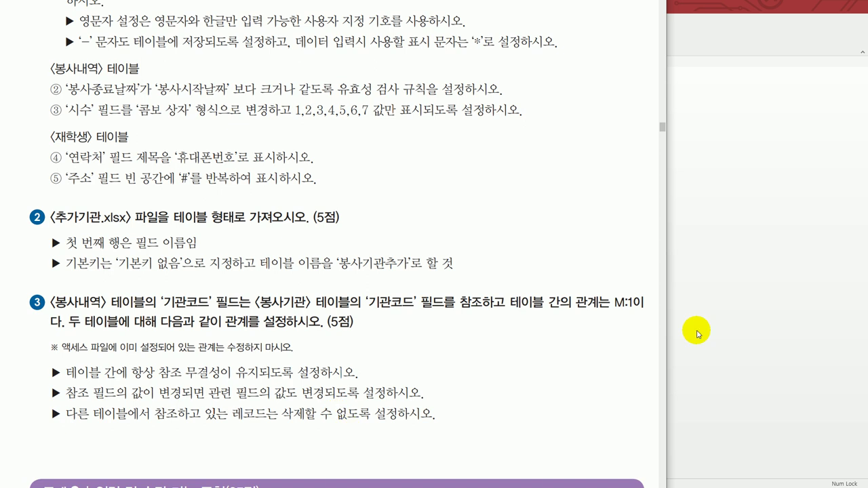
key(alt+Tab)
click(157, 9)
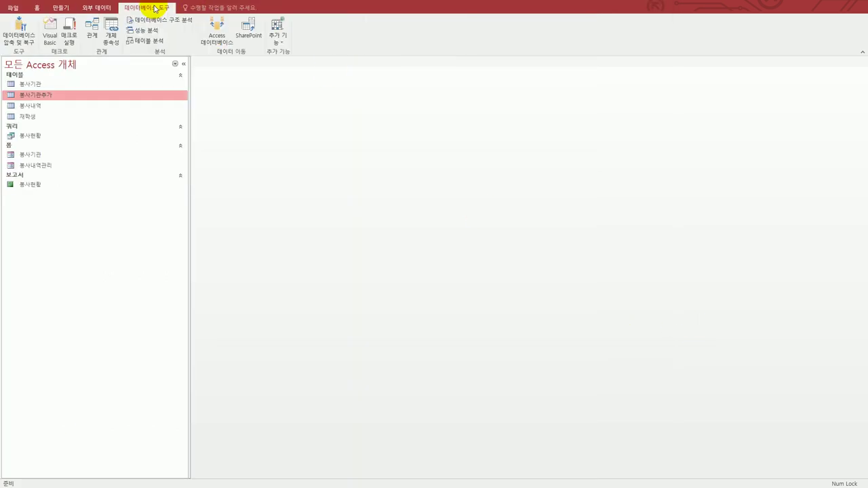
click(91, 37)
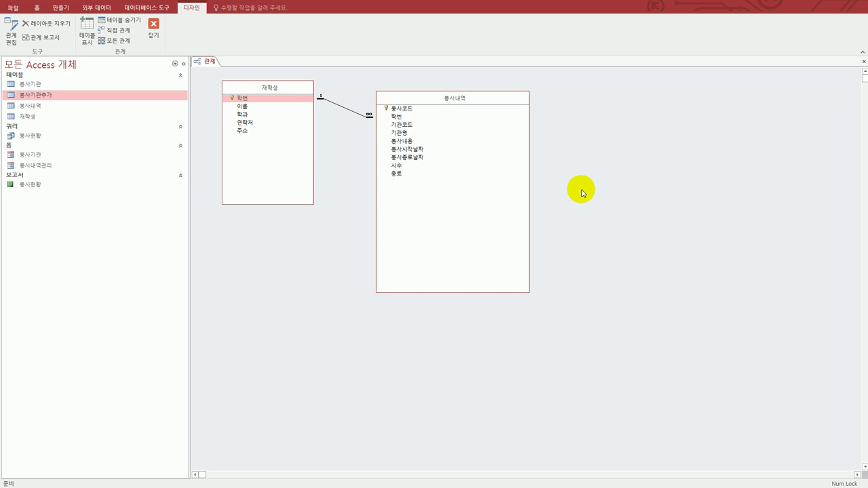
Add the 봉사기관 table to the relationship diagram, and space it apart from the 봉사내역 table.
click(494, 106)
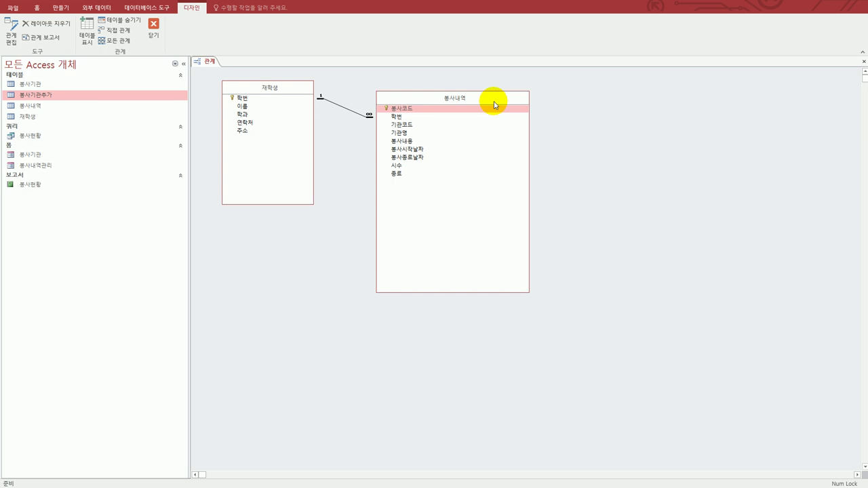
click(95, 39)
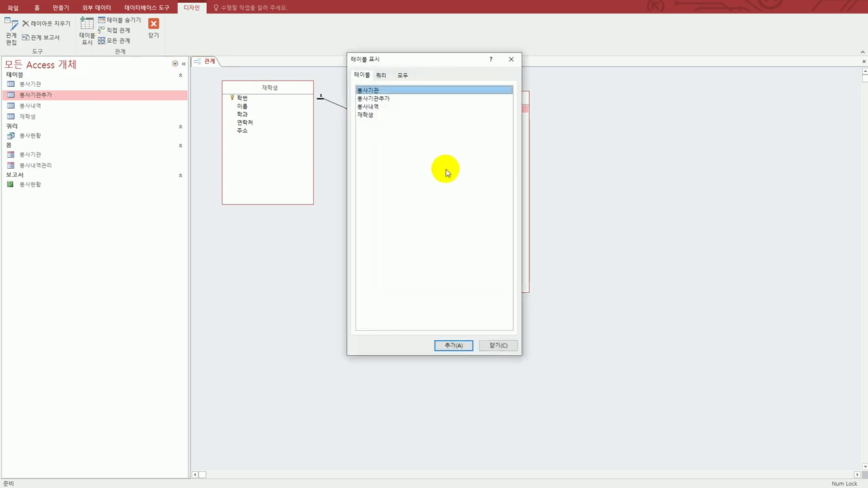
double_click(387, 93)
click(511, 60)
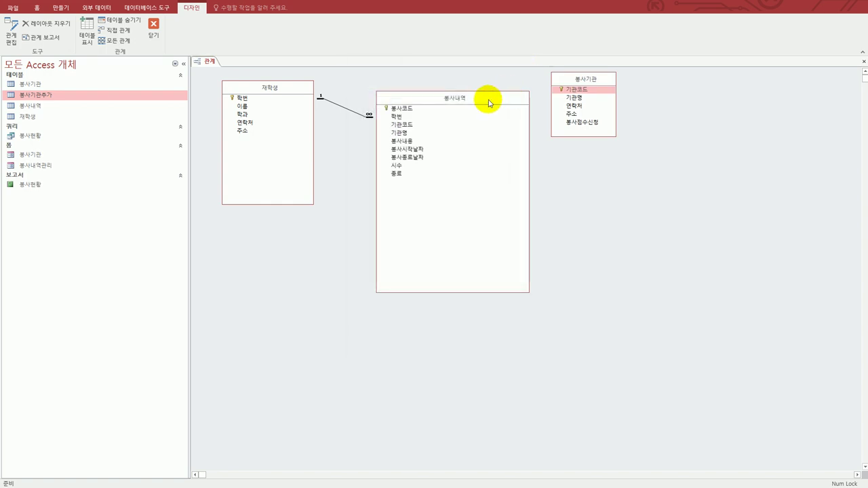
drag(489, 102, 484, 133)
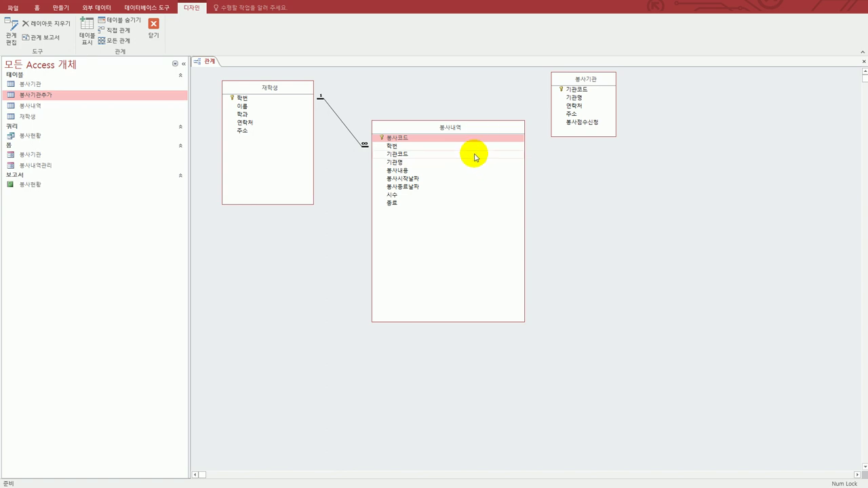
drag(442, 154, 628, 93)
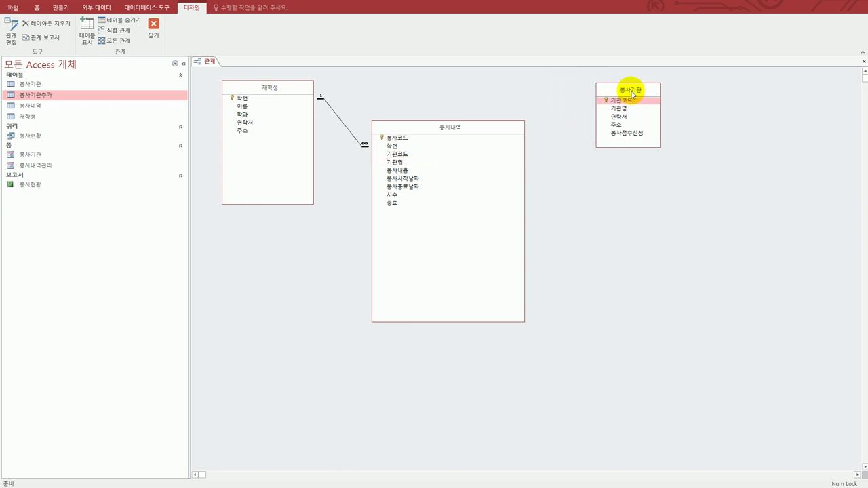
click(634, 100)
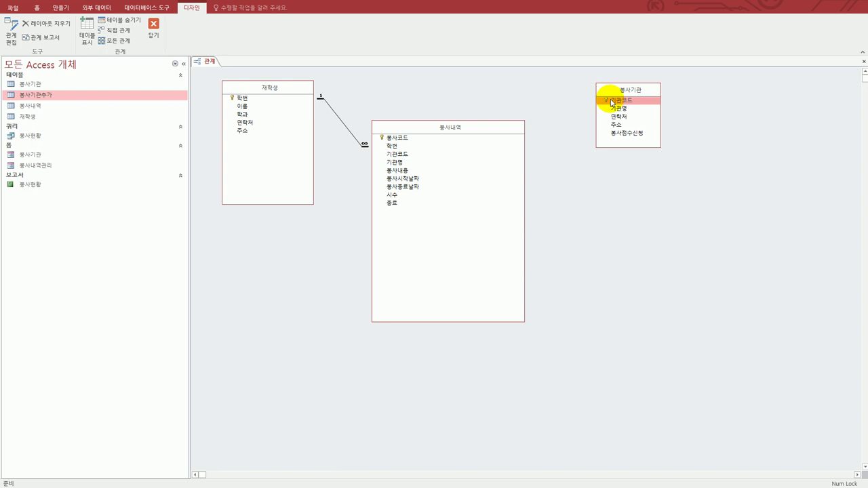
Relate 봉사기관 to 봉사내역 on 기관코드 with referential integrity and cascading updates but no cascading deletes, and save and close the relationship layout.
drag(611, 102, 401, 156)
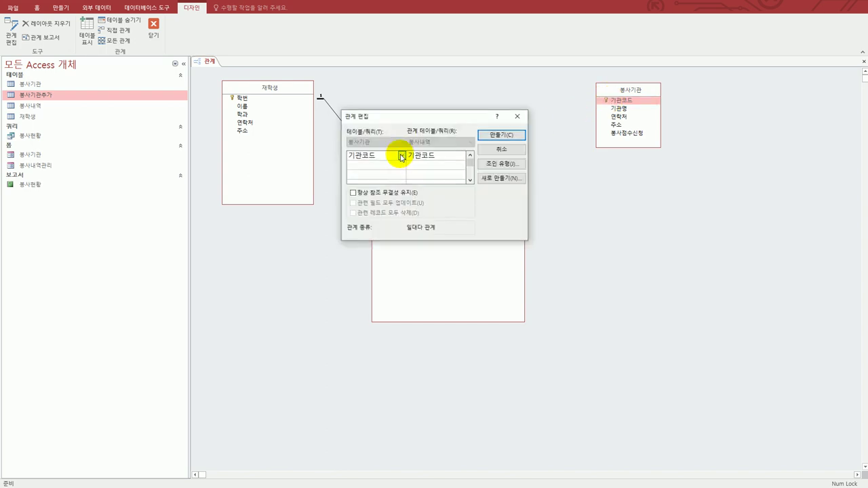
drag(411, 116, 620, 184)
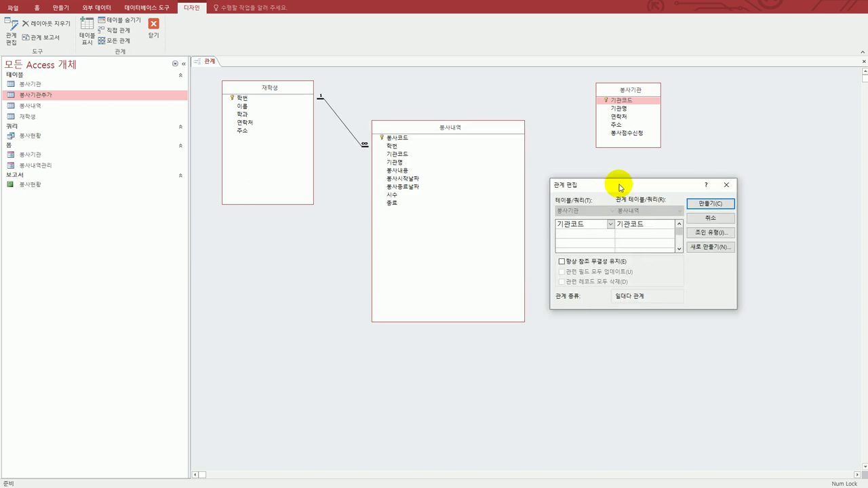
click(582, 264)
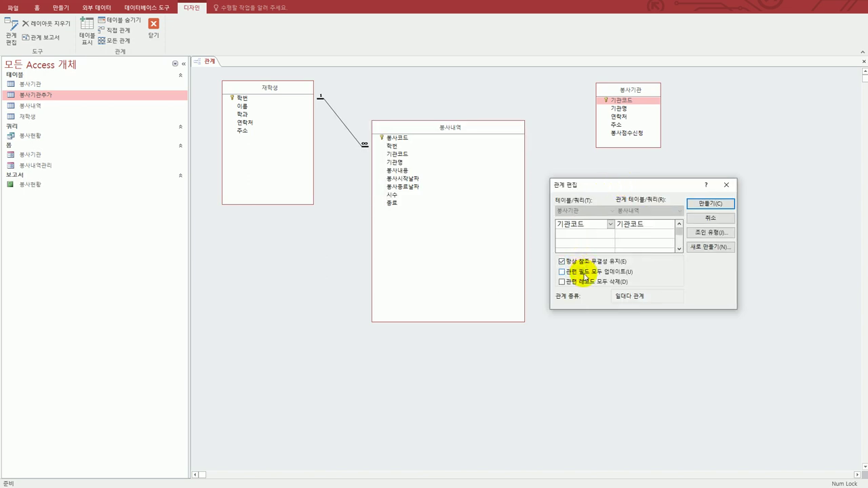
click(585, 275)
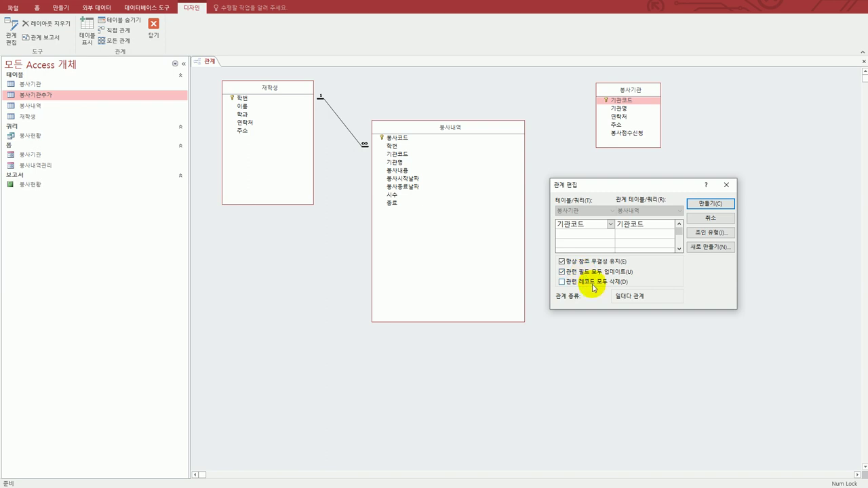
click(710, 206)
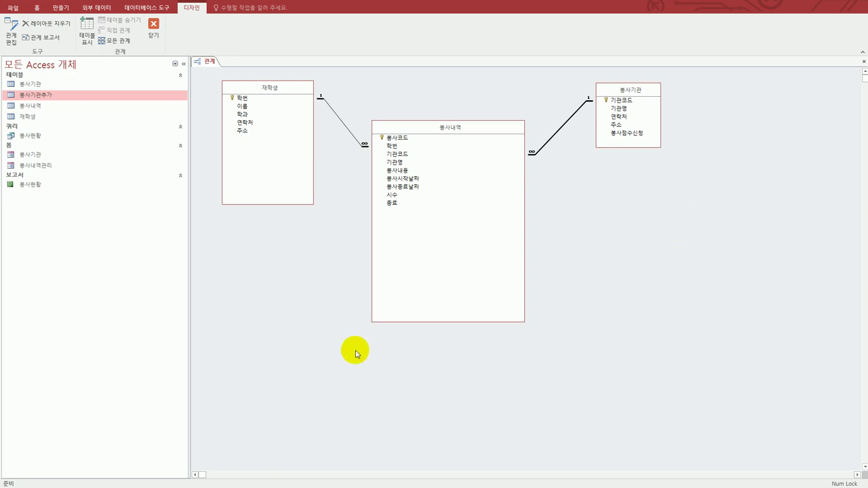
click(160, 43)
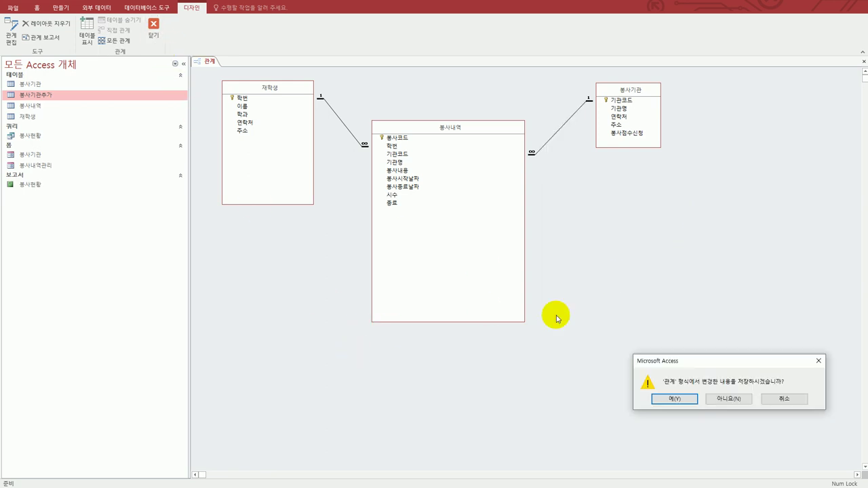
click(674, 399)
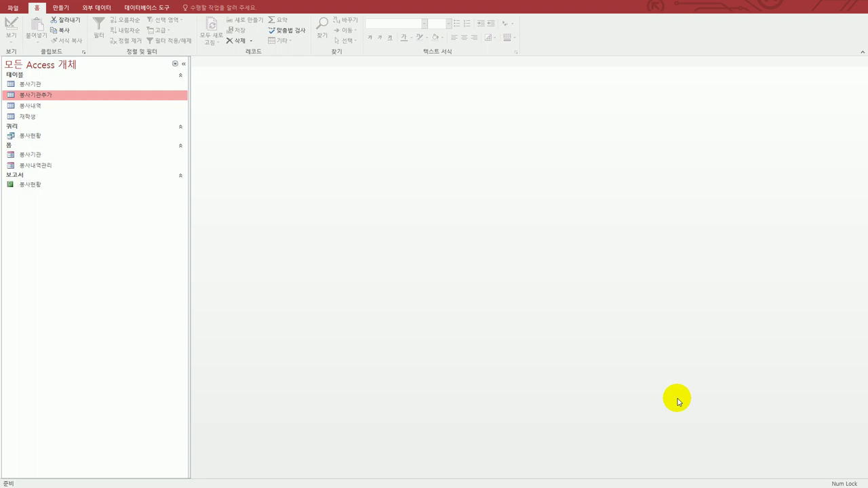
Read the exam's input and modification tasks for the 봉사기관 form, and open the 봉사내역관리 form in Design view with its property sheet clear of the controls.
key(alt+Tab)
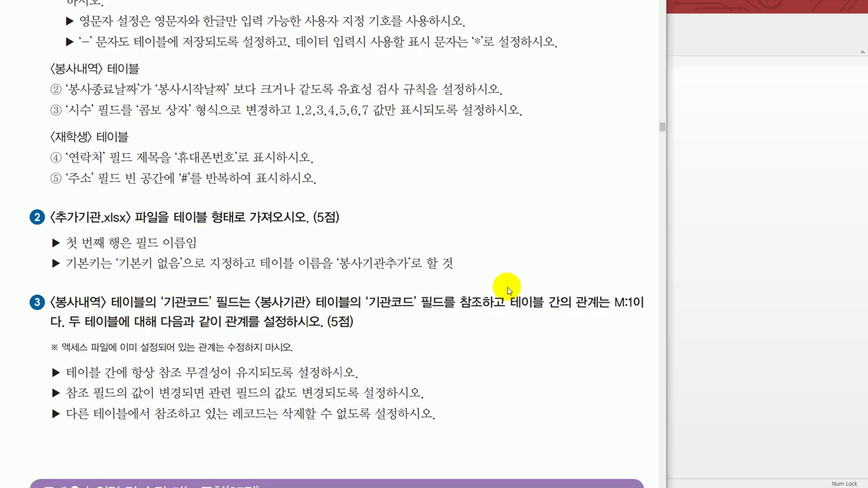
scroll(508, 290, down, 3)
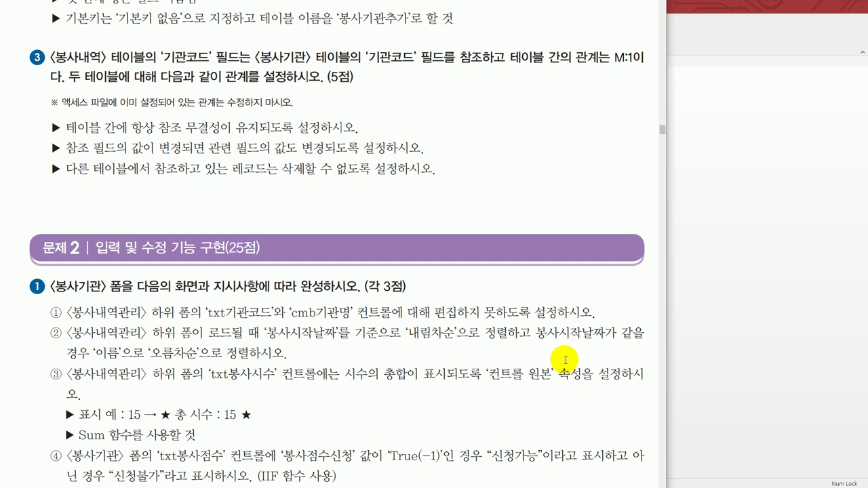
scroll(562, 359, down, 2)
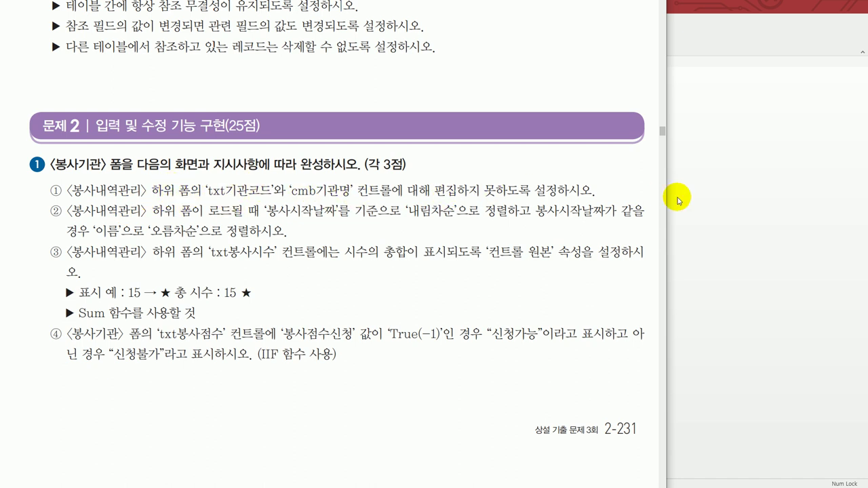
click(726, 204)
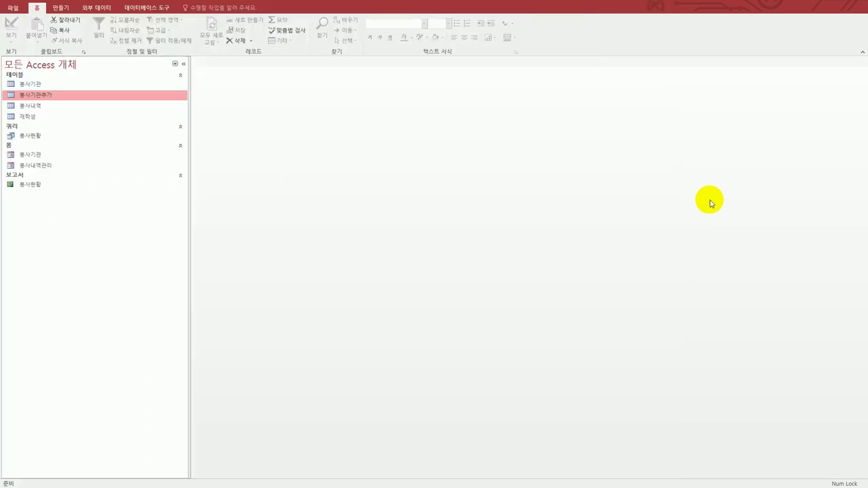
click(53, 168)
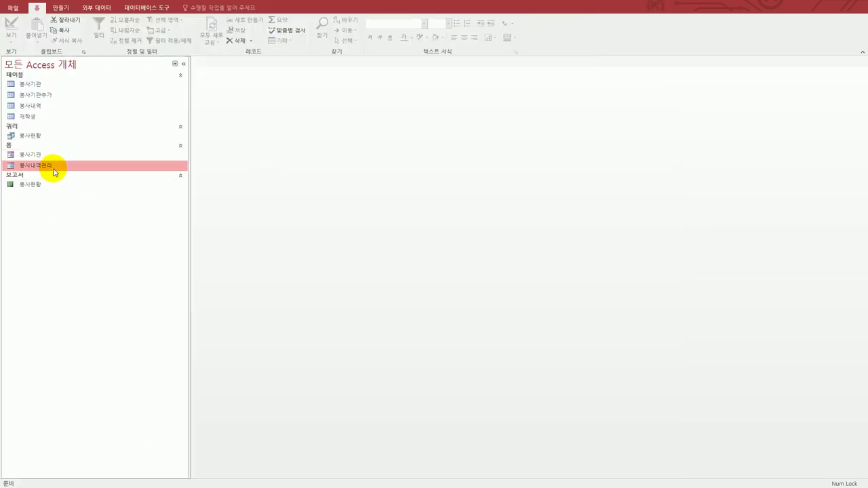
right_click(54, 172)
click(91, 194)
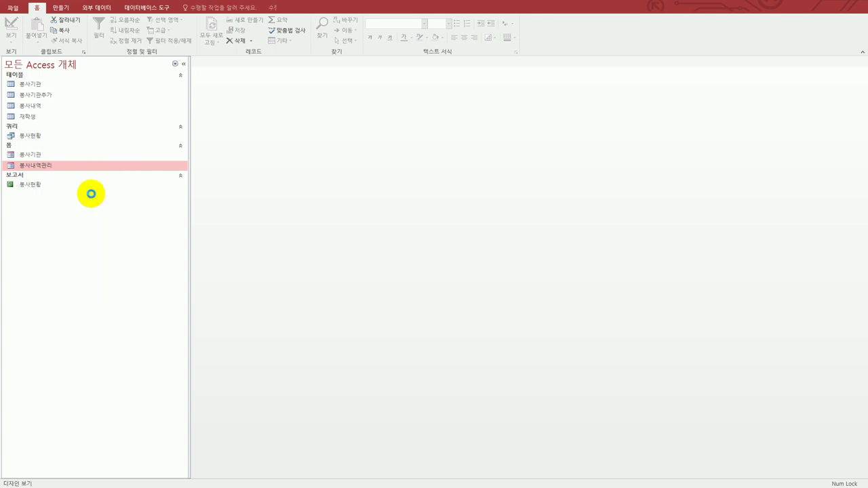
drag(535, 118, 513, 192)
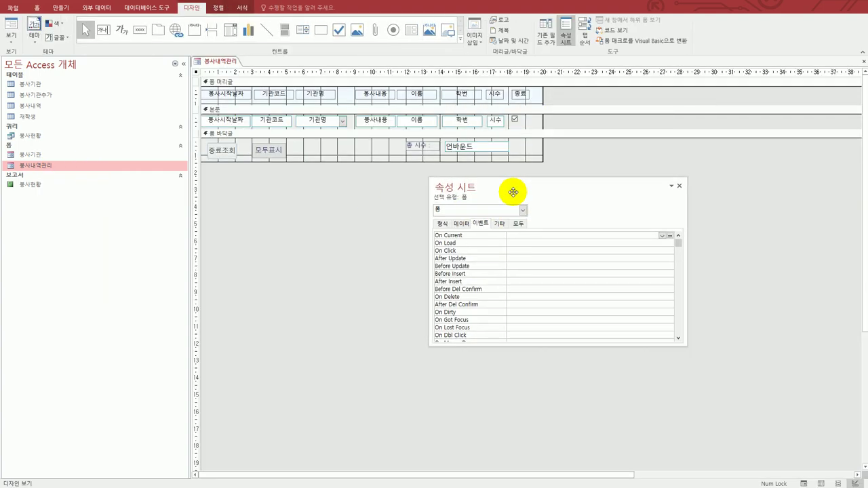
Set the Locked (잠금) property to 예 for both the txt기관코드 and cmb기관명 controls in the detail section.
click(275, 120)
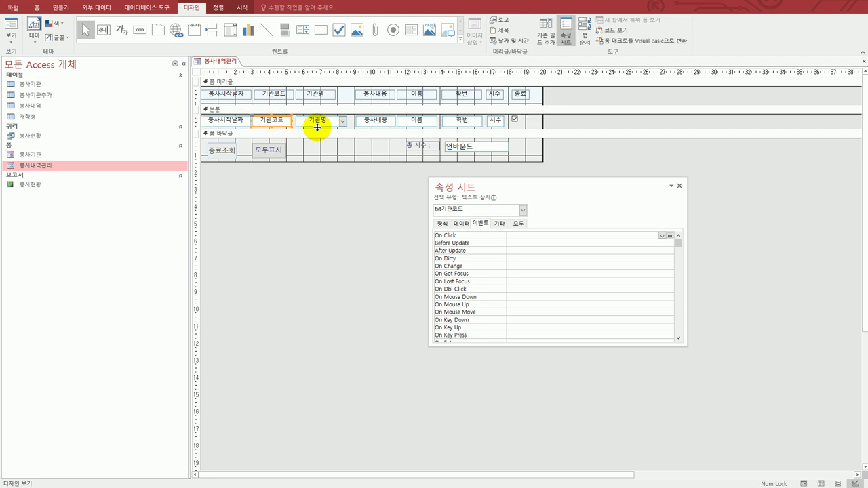
shift+click(318, 122)
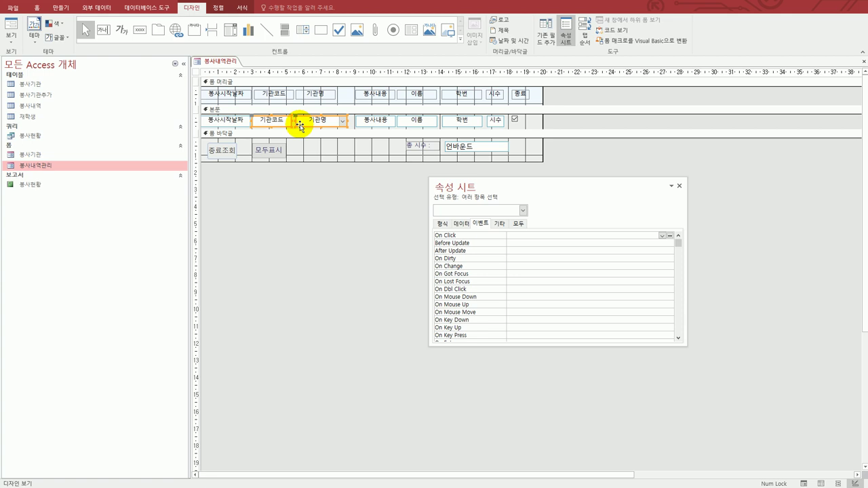
click(461, 223)
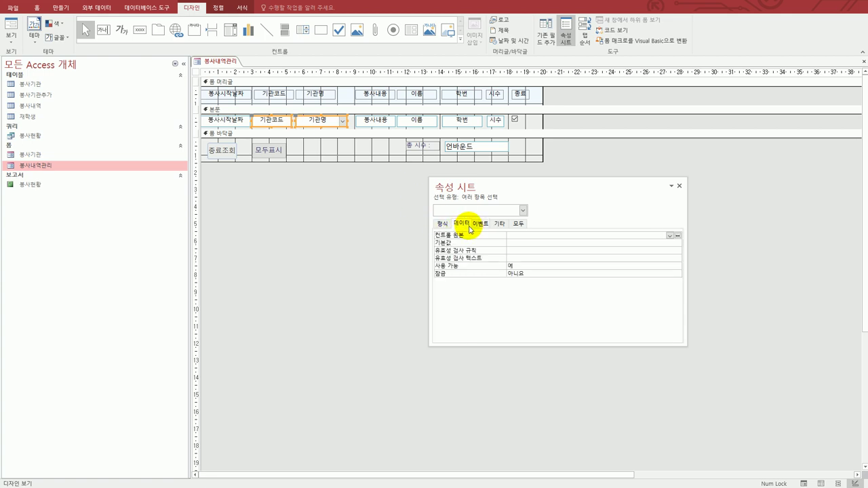
click(526, 273)
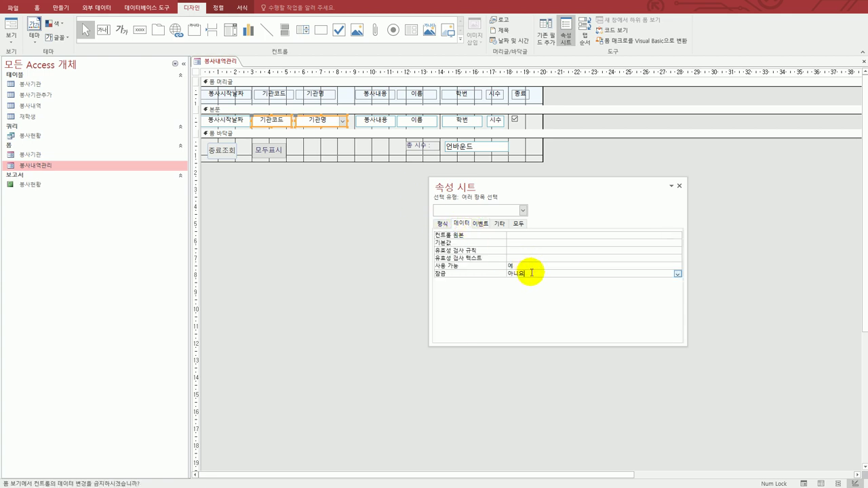
double_click(570, 275)
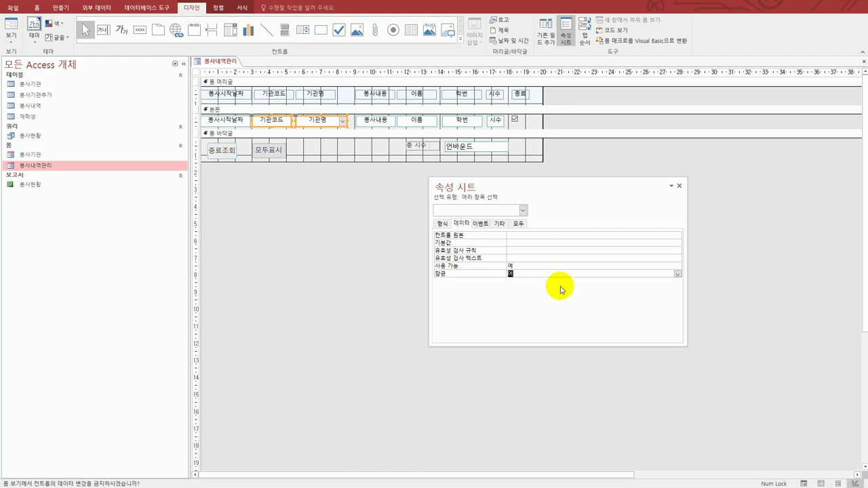
Check the exam's sorting task, and set the 봉사내역관리 form's Order By (정렬 기준) property to 봉사시작날짜 desc, 이름 asc.
key(alt+Tab)
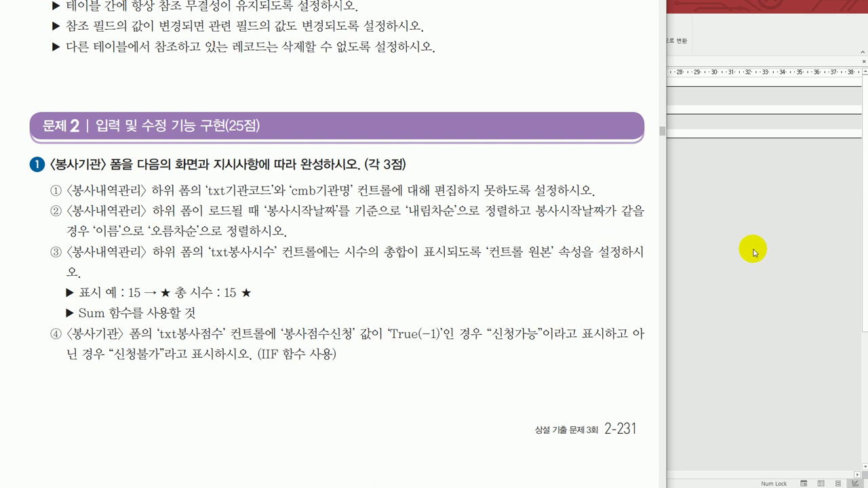
click(730, 24)
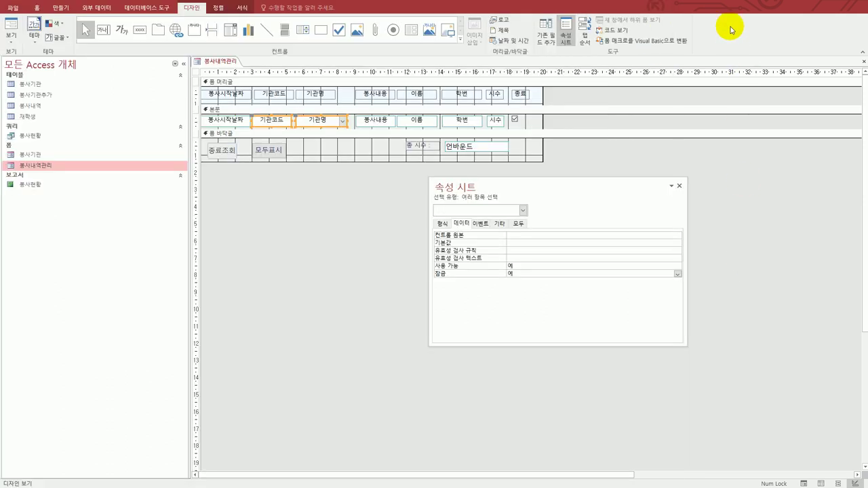
click(196, 72)
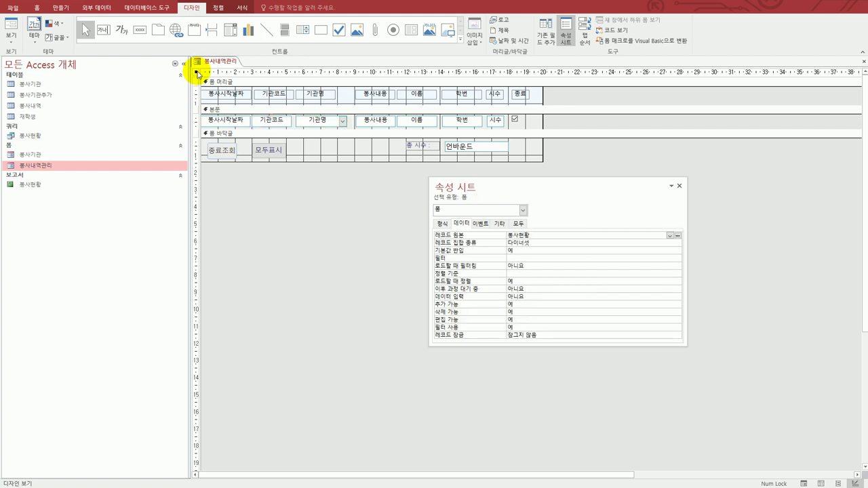
click(512, 275)
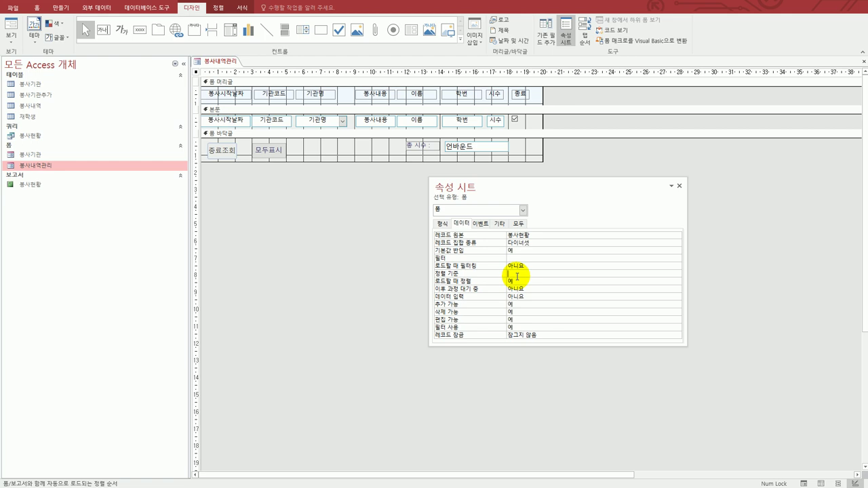
text(봉사시작날)
text(짜 desc)
text(, 이름 asc)
click(556, 299)
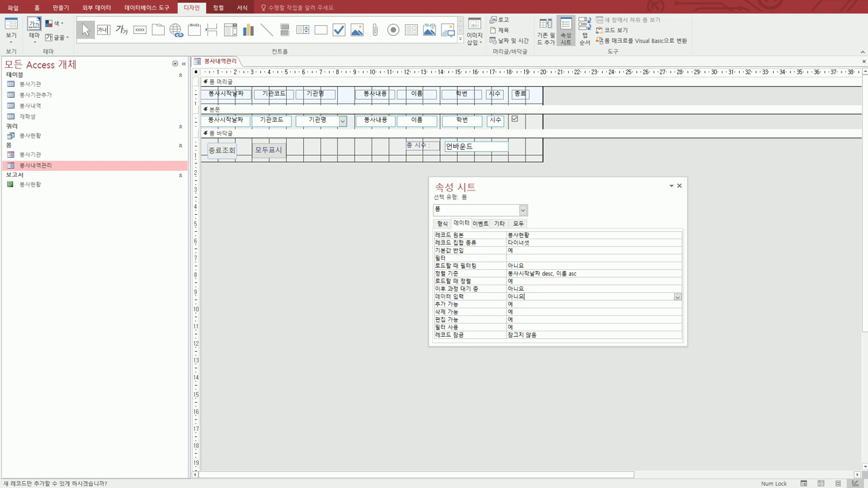
Check the exam's total-hours task, open the zoom editor for the txt봉사시수 control source, and set the editor's font size to 18.
key(alt+Tab)
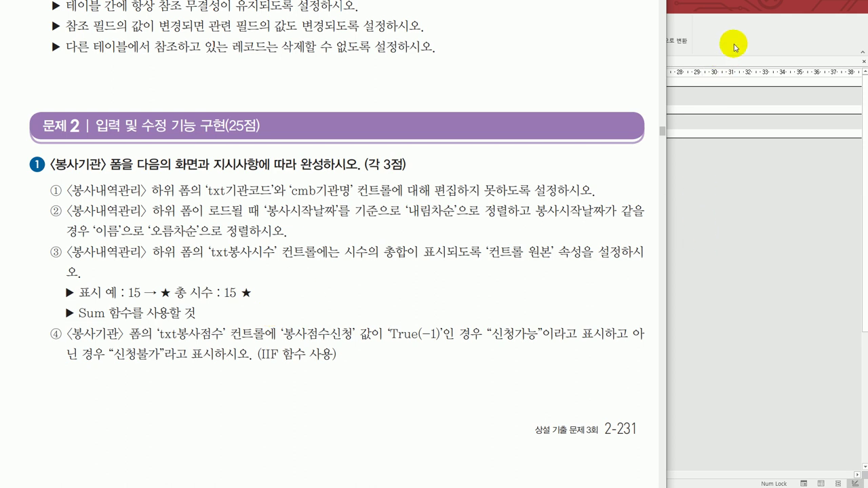
click(733, 45)
click(494, 154)
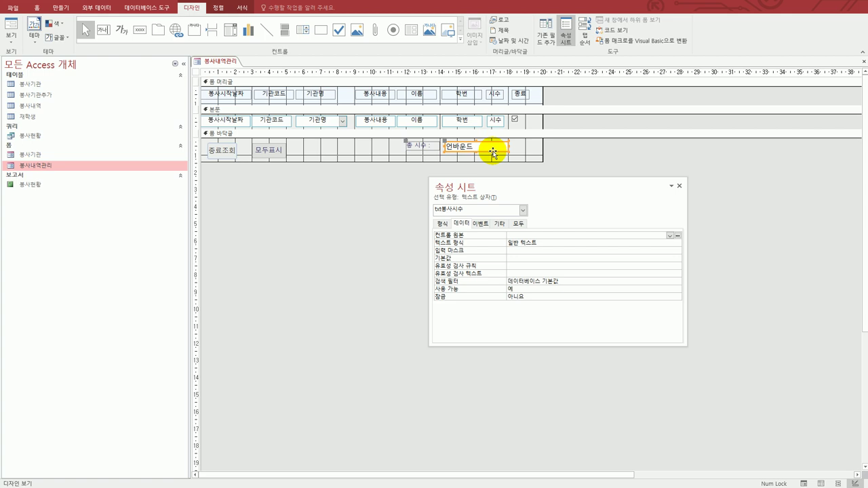
click(513, 235)
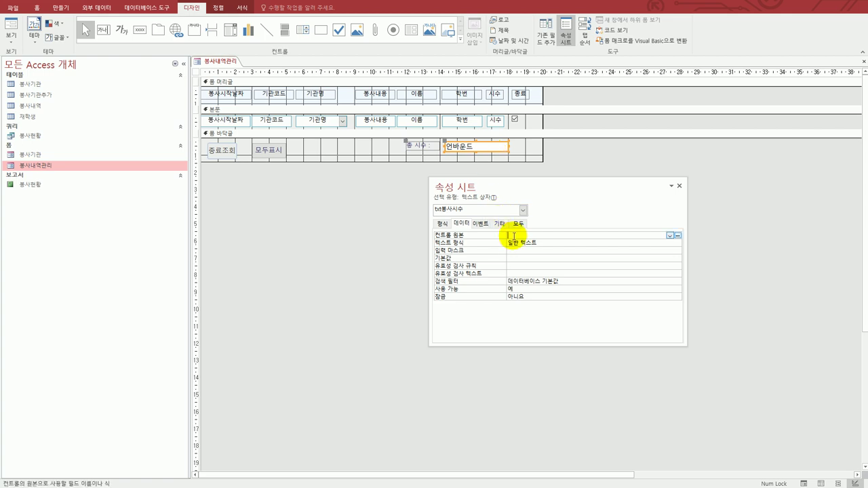
right_click(513, 236)
click(482, 257)
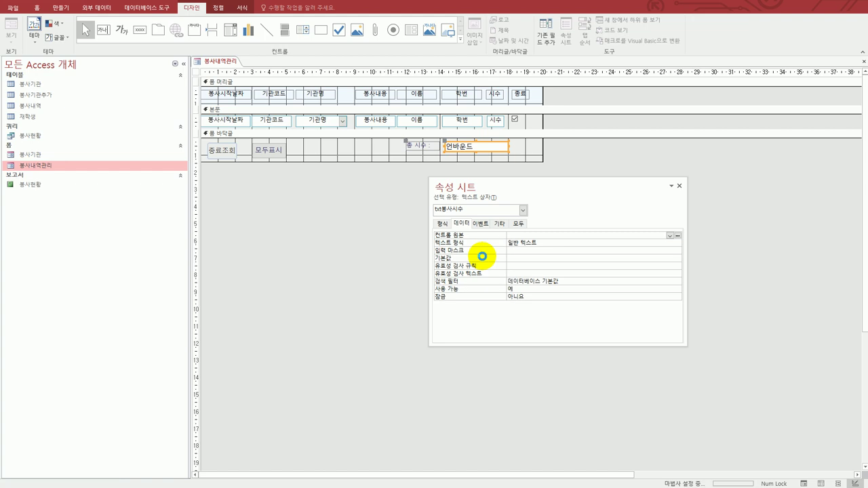
drag(374, 112, 288, 193)
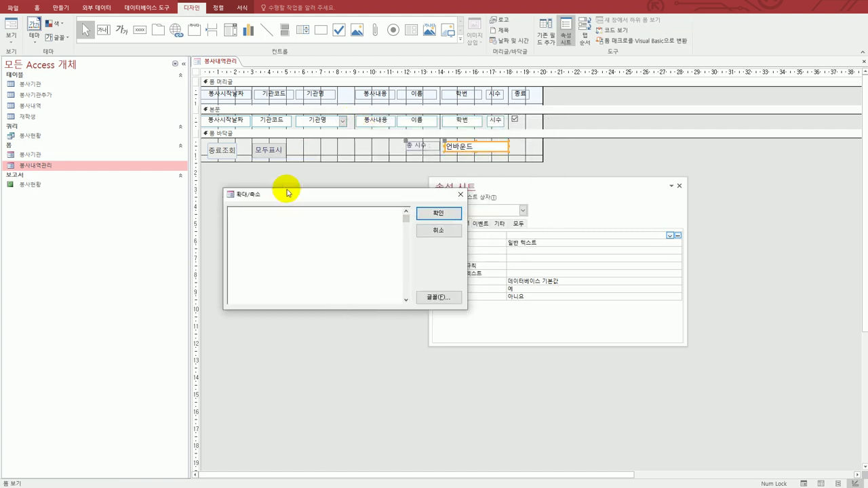
click(439, 300)
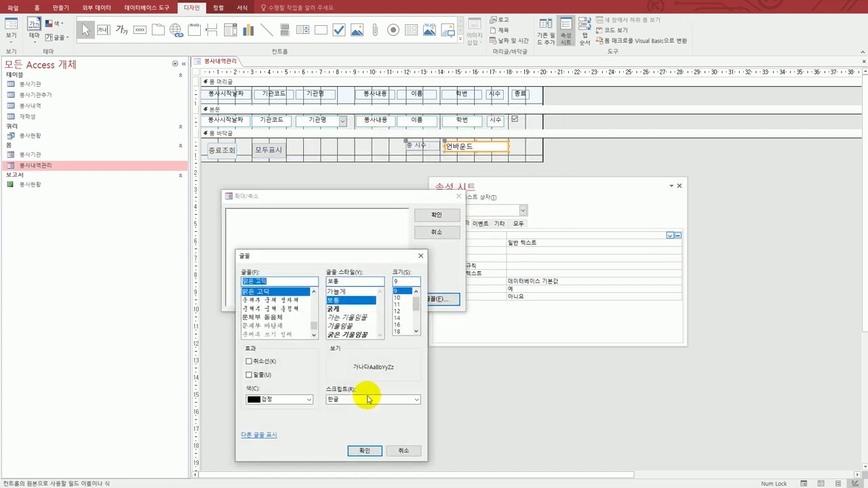
click(397, 332)
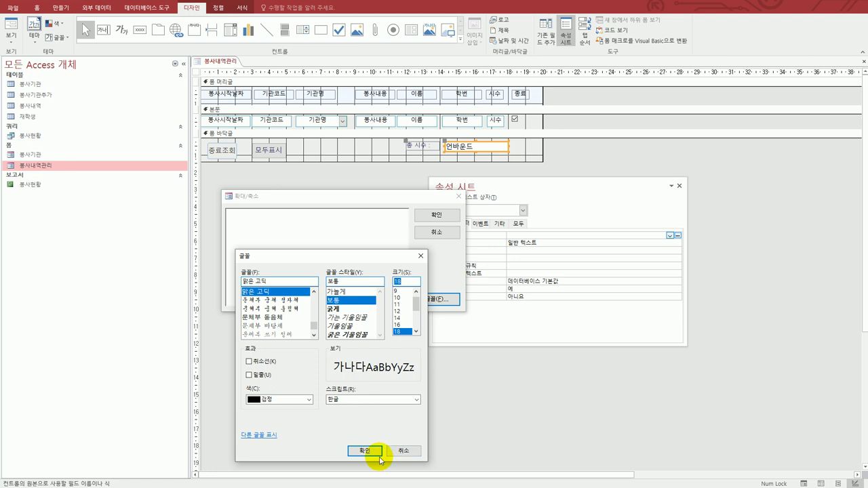
click(380, 459)
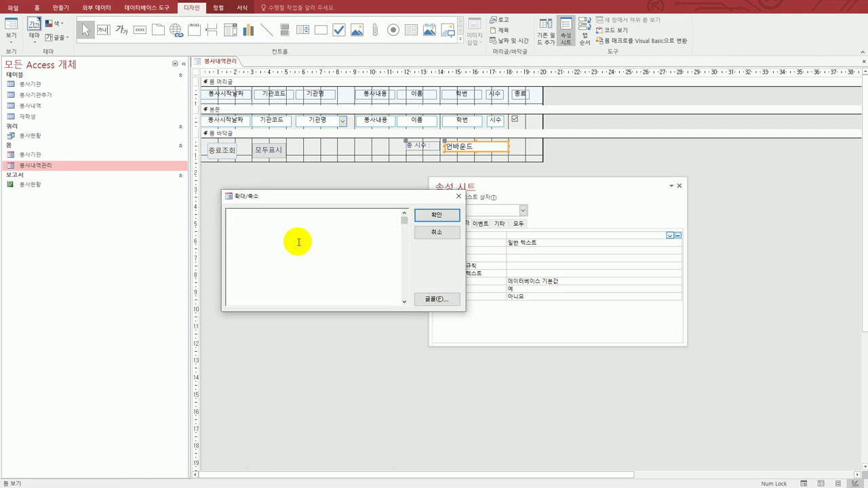
Set the control source of txt봉사시수 to ="★ 총 시수 : " & sum(시수) & " ★".
text(="ㅁ)
key(Hangul_Hanja)
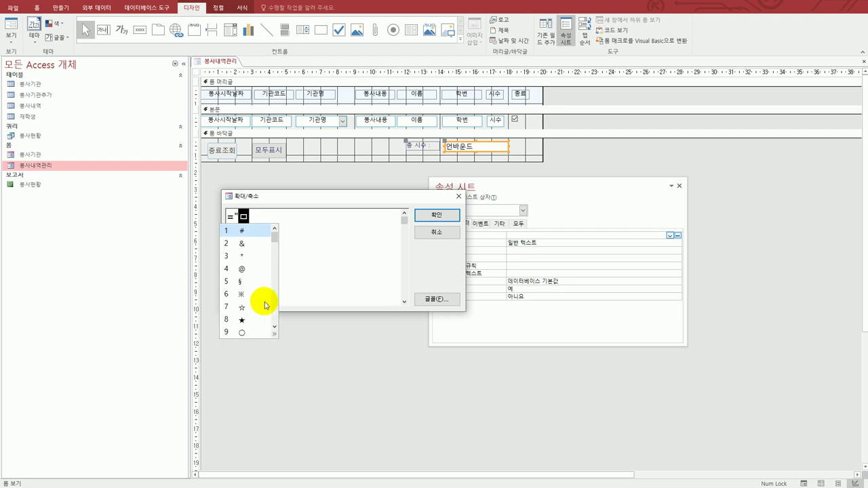
click(242, 320)
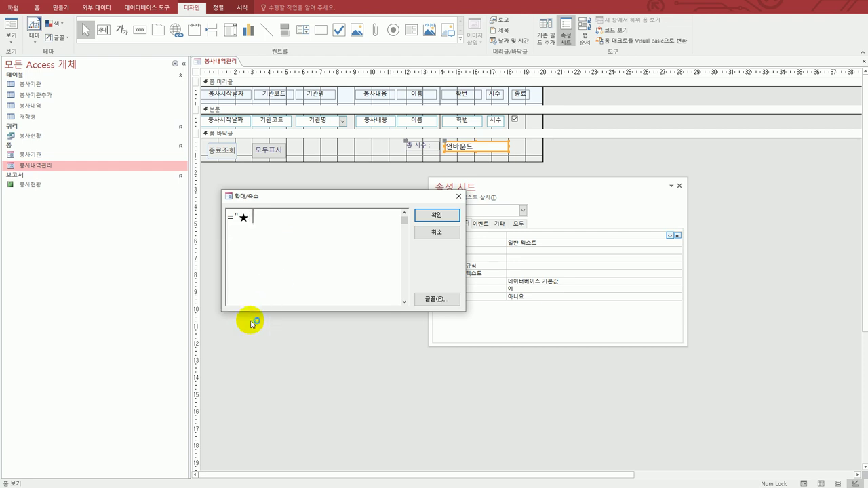
text(초ㅇ 시수 )
text(: ")
text( & s)
text(um(시수))
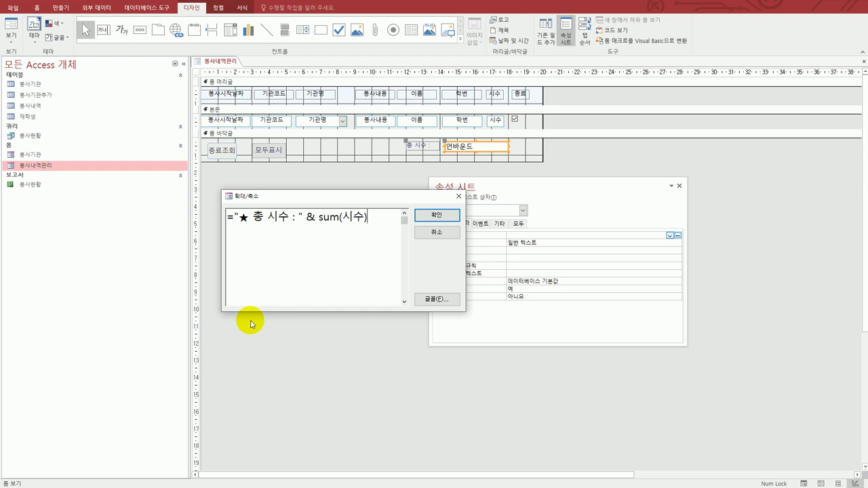
text( & " ㅁ)
key(Hangul_Hanja)
click(230, 334)
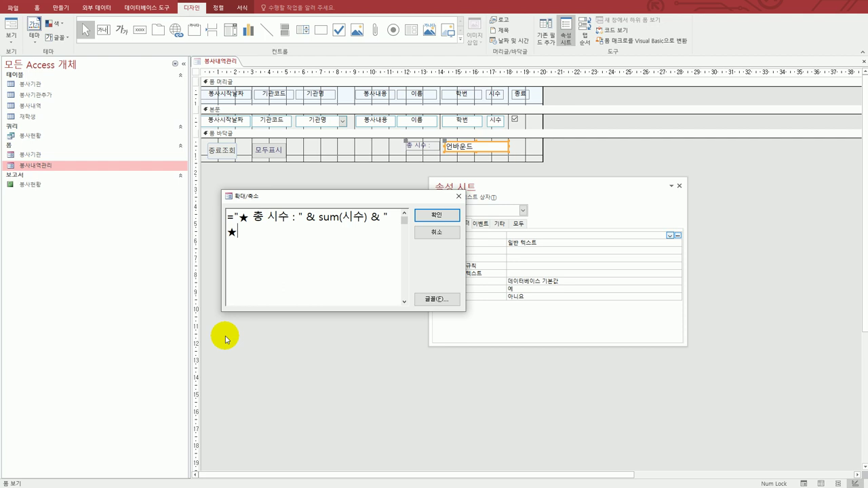
text(")
click(438, 217)
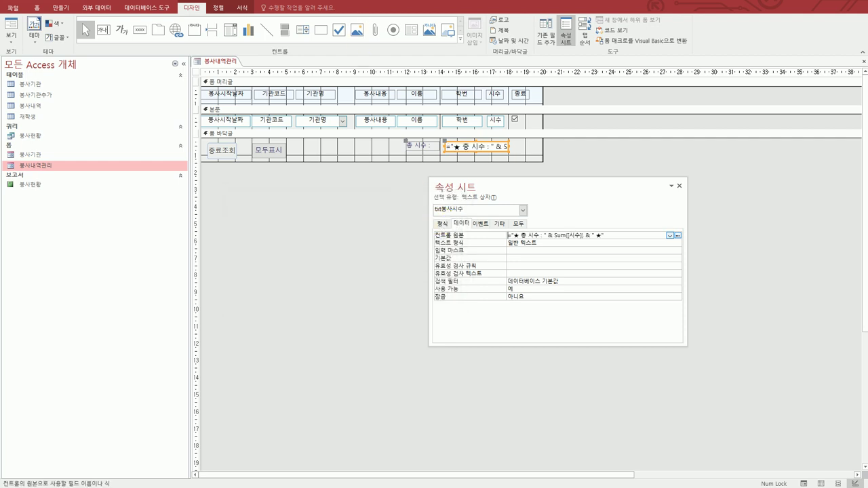
Read the exam's remaining txt봉사점수 task and the sample 봉사기관 form, and return to the form design.
key(alt+Tab)
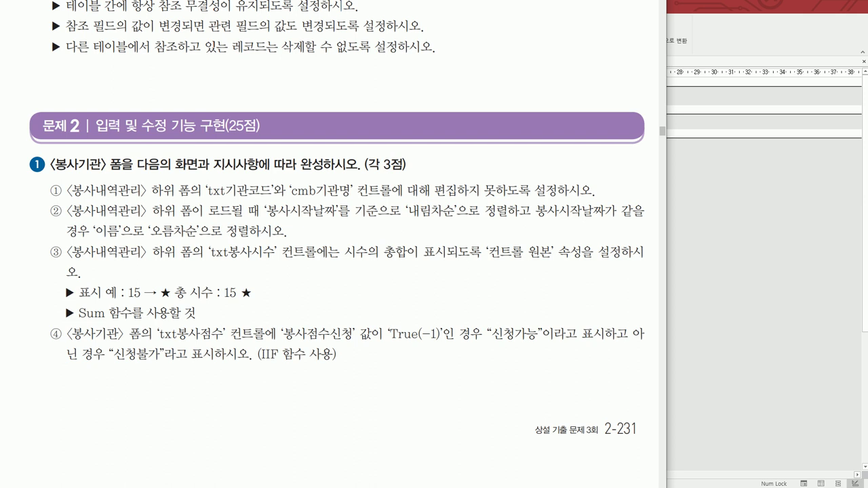
key(Left)
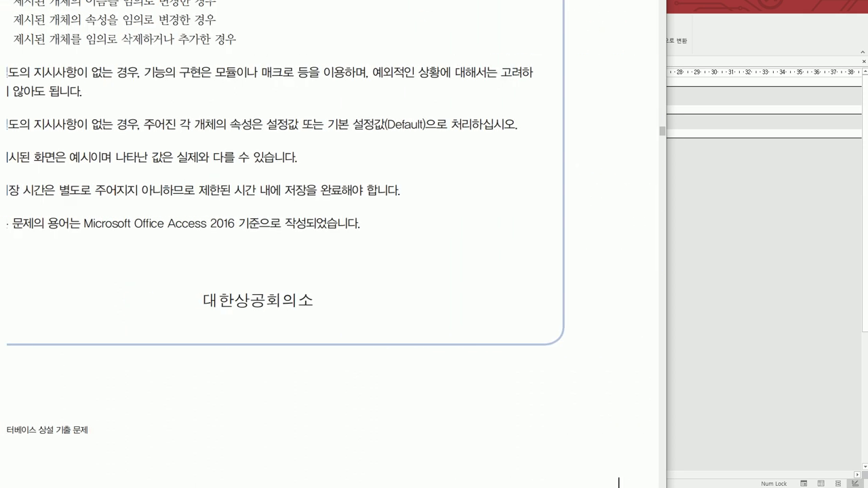
scroll(328, 244, down, 6)
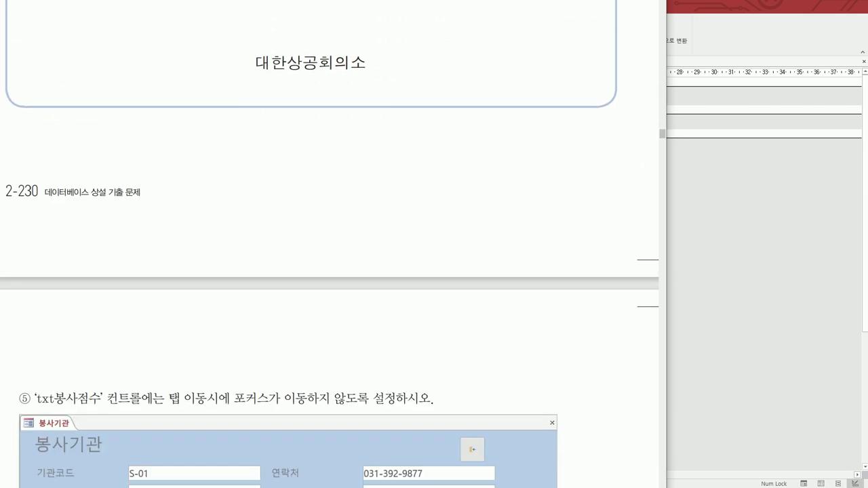
scroll(428, 398, down, 2)
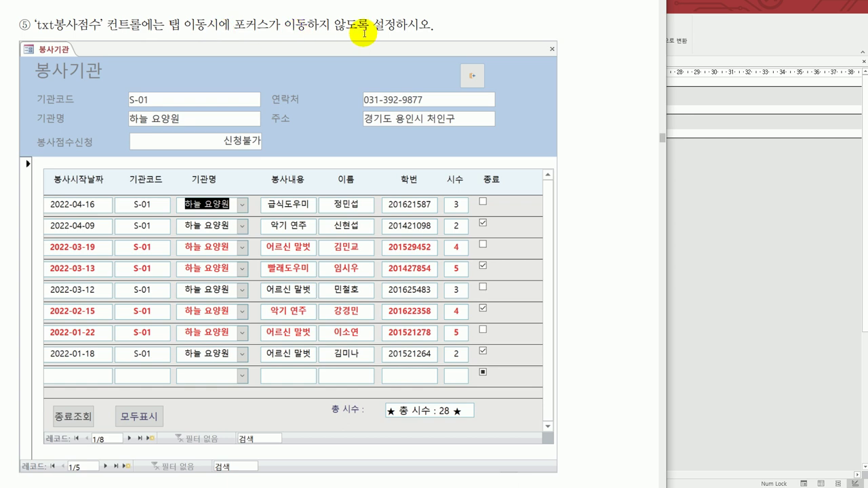
click(759, 234)
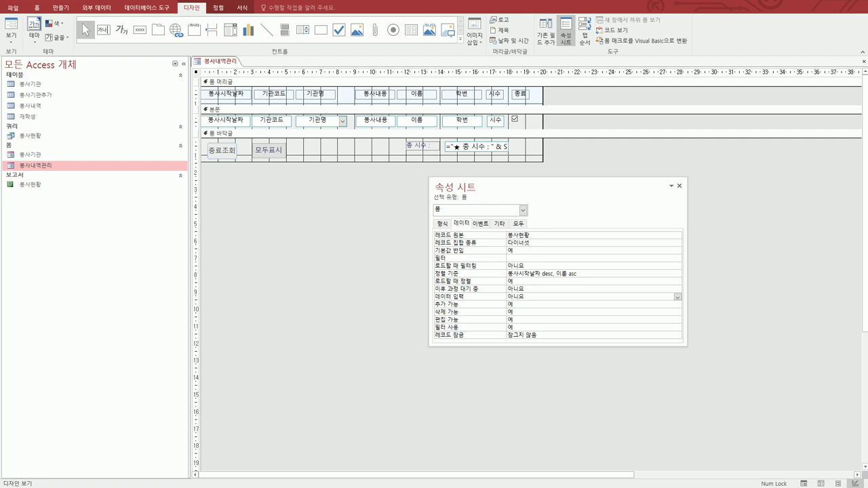
Review the exam's 문제2 instructions for the 봉사기관 form, including the txt봉사점수 IIF task, and return to the form design.
key(alt+Tab)
scroll(328, 391, up, 10)
scroll(329, 391, up, 5)
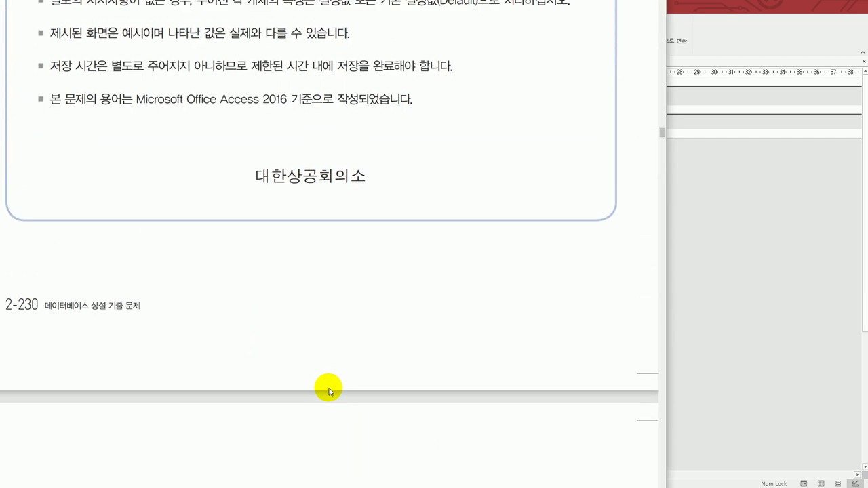
scroll(329, 244, right, 5)
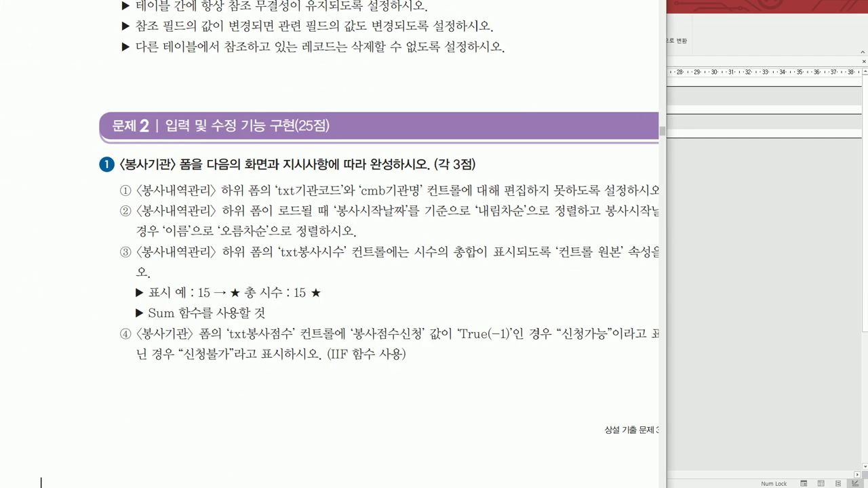
drag(232, 303, 54, 303)
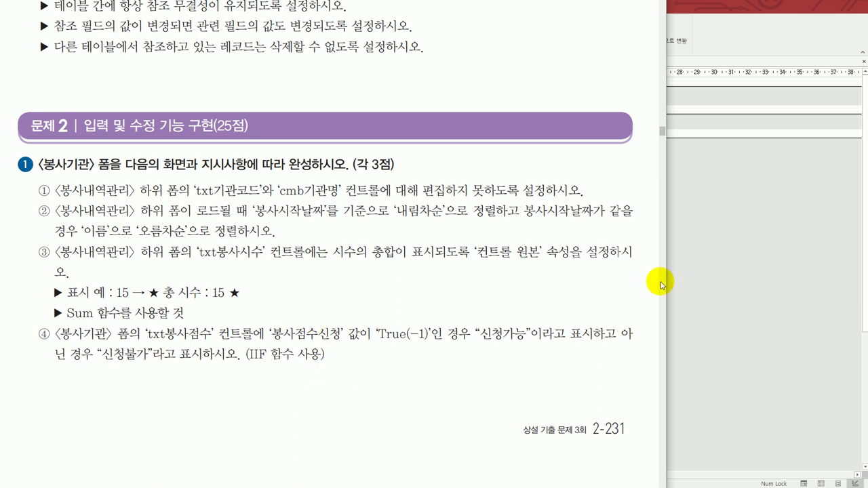
click(699, 287)
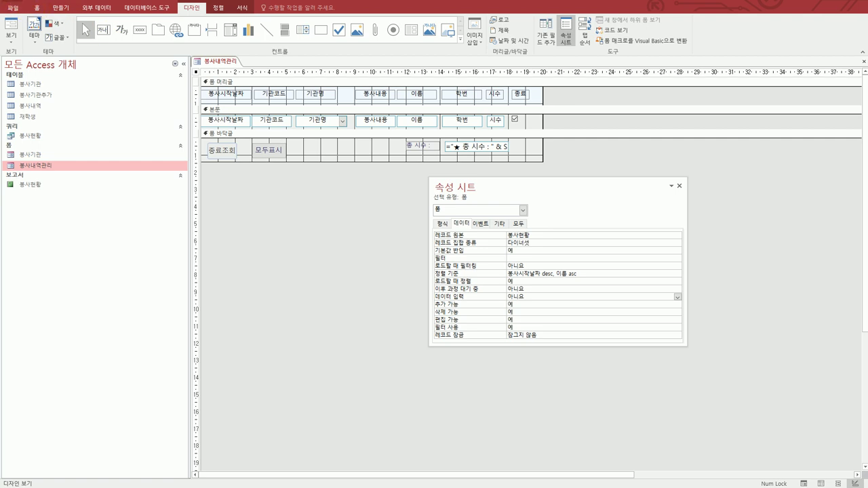
Close the 봉사내역관리 form and open the 봉사기관 form in Design View.
click(863, 61)
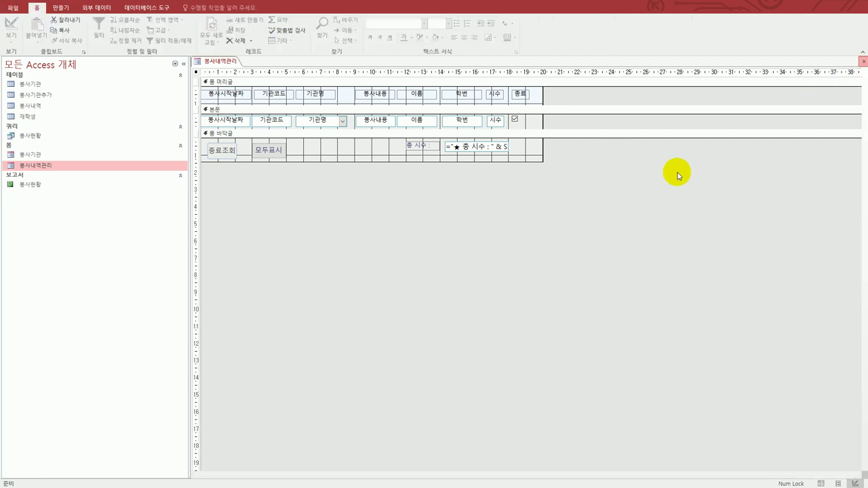
click(75, 158)
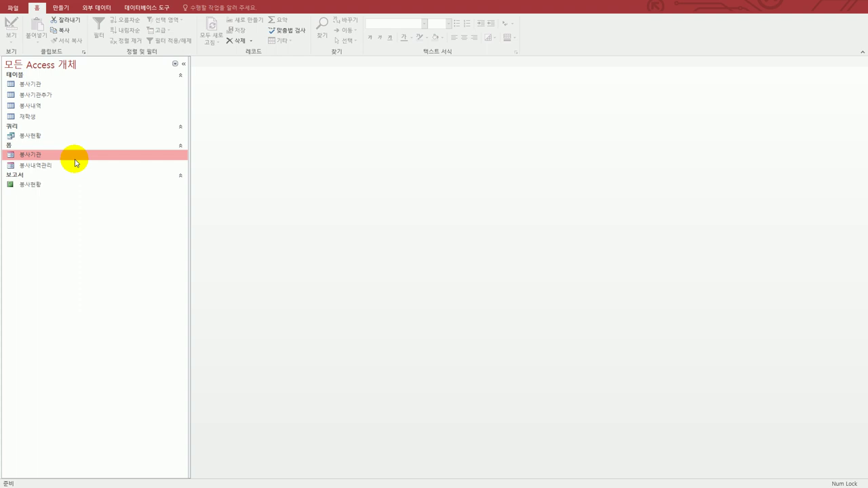
right_click(75, 161)
click(101, 186)
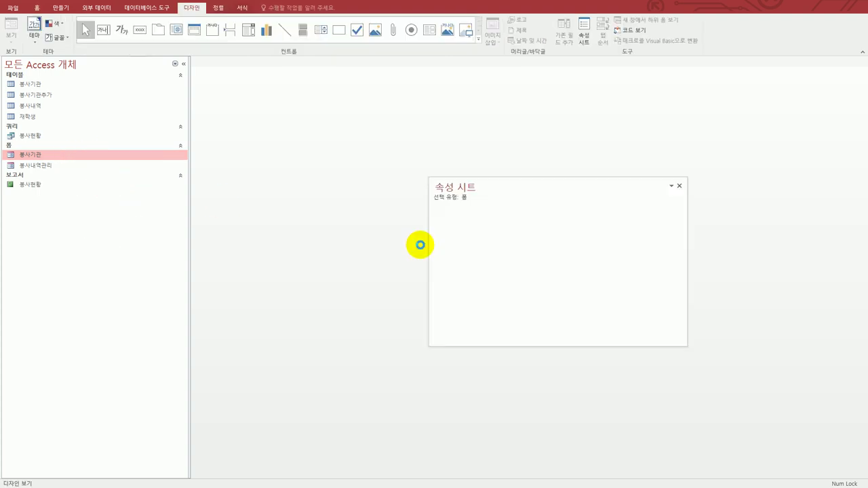
Set the control source of txt봉사점수 in the form header to =iif([봉사점수신청]=-1,"신청가능","신청불가") using the zoom editor.
click(334, 148)
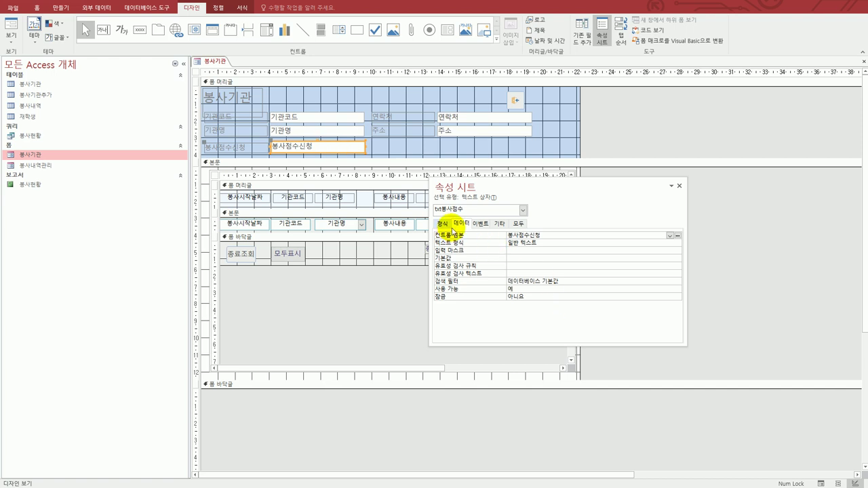
click(549, 235)
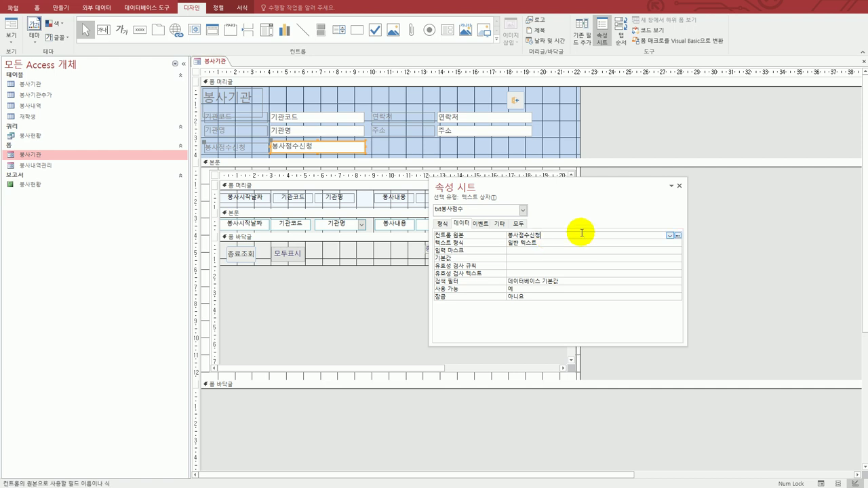
right_click(581, 232)
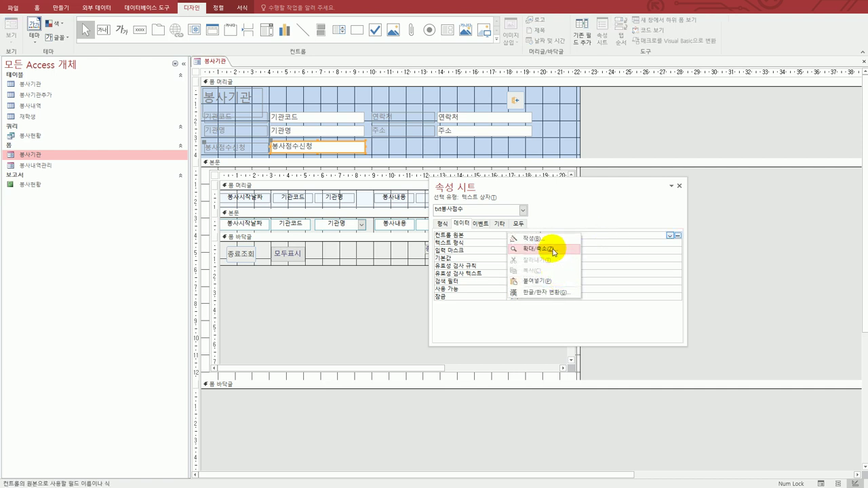
click(577, 248)
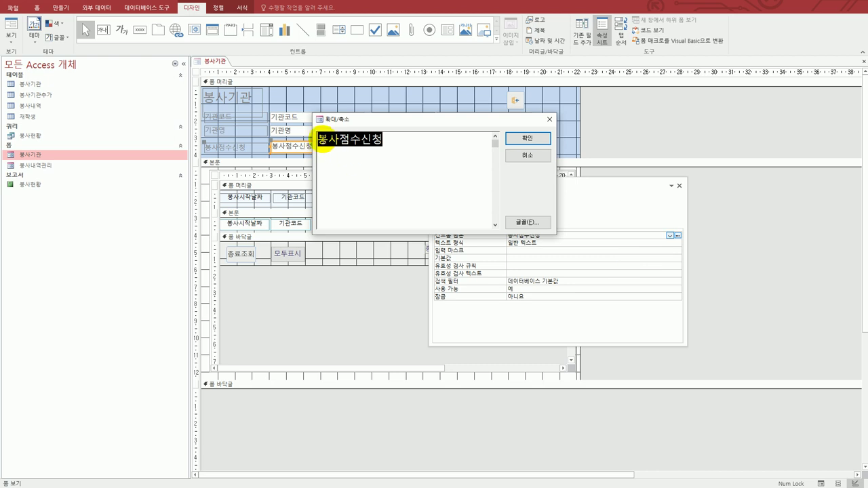
click(320, 140)
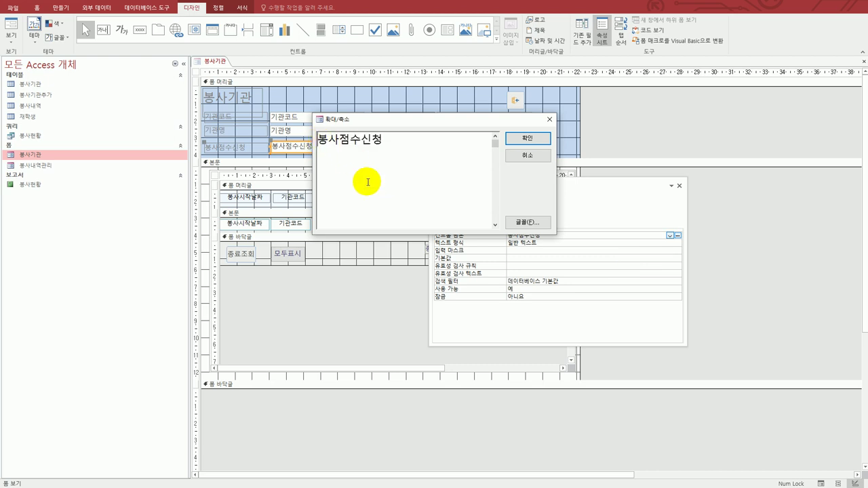
text(=)
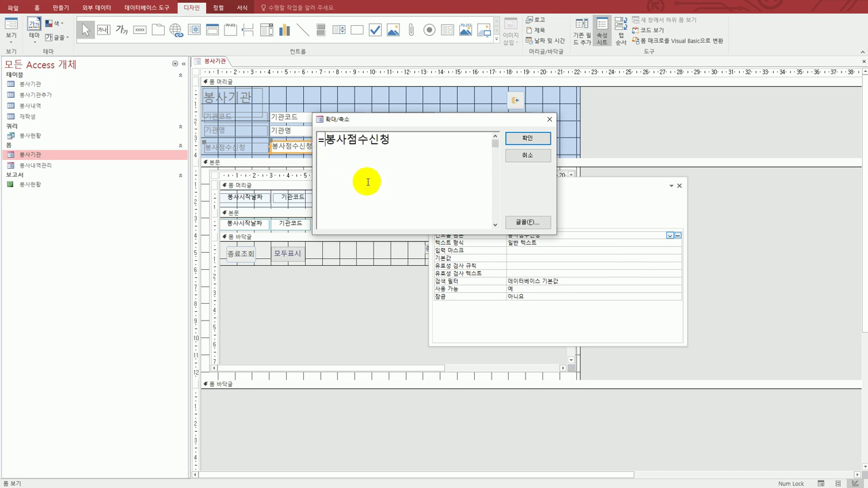
text([)
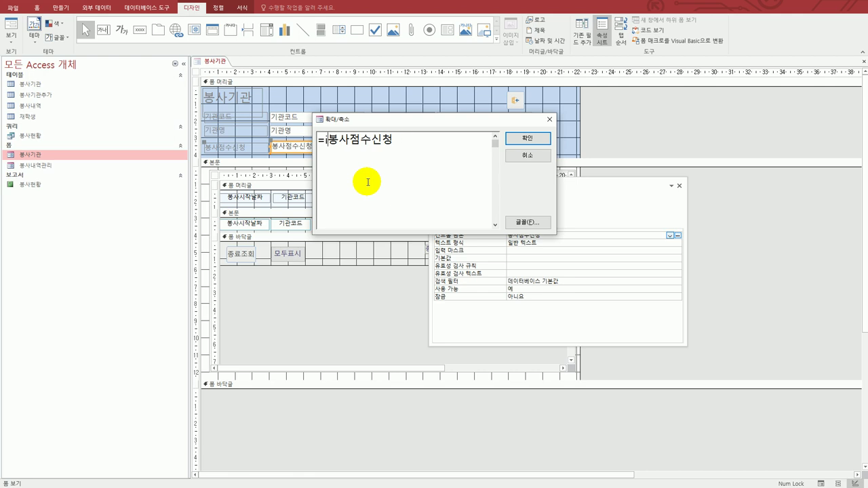
text(iif()
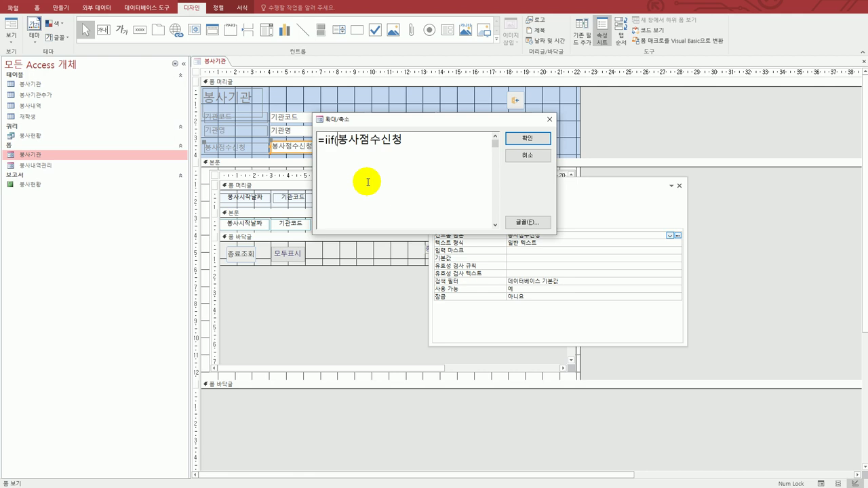
text([)
key(End)
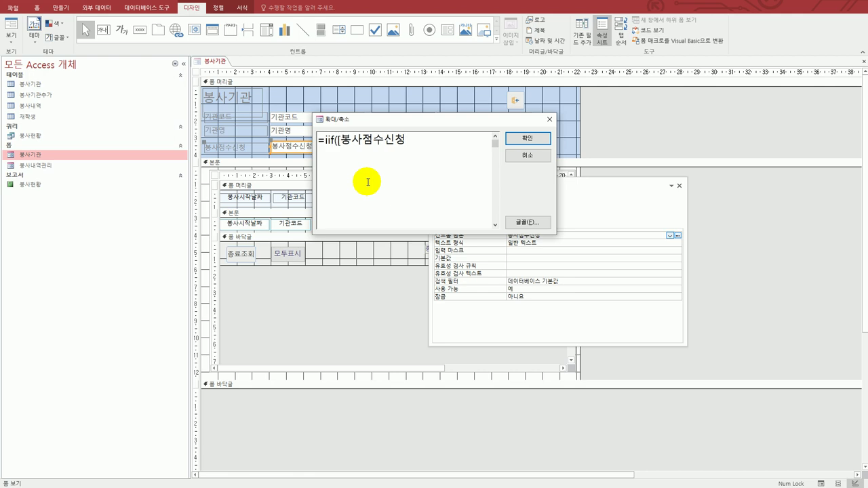
text(])
text(=-1,")
text(신청)
text(가능")
text(,)
text("시)
text(청불가")
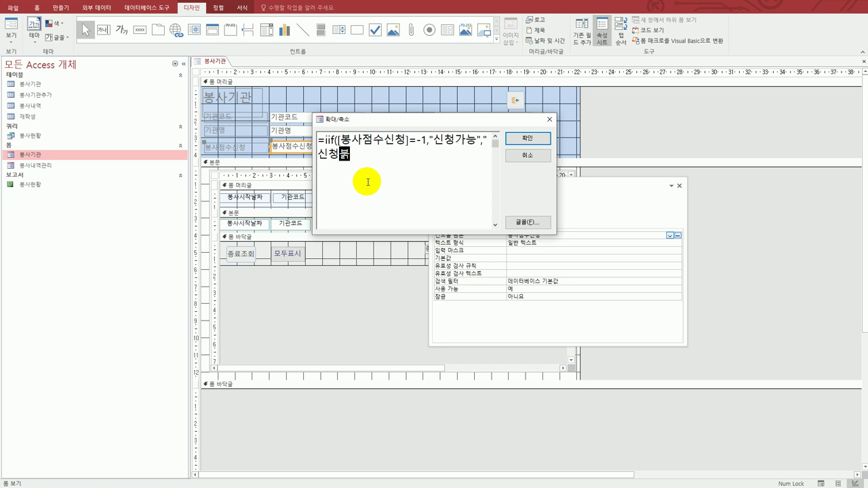
text())
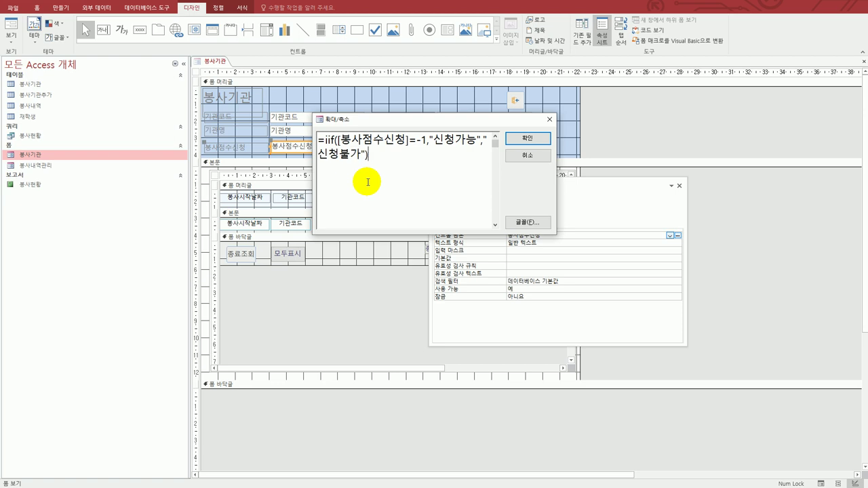